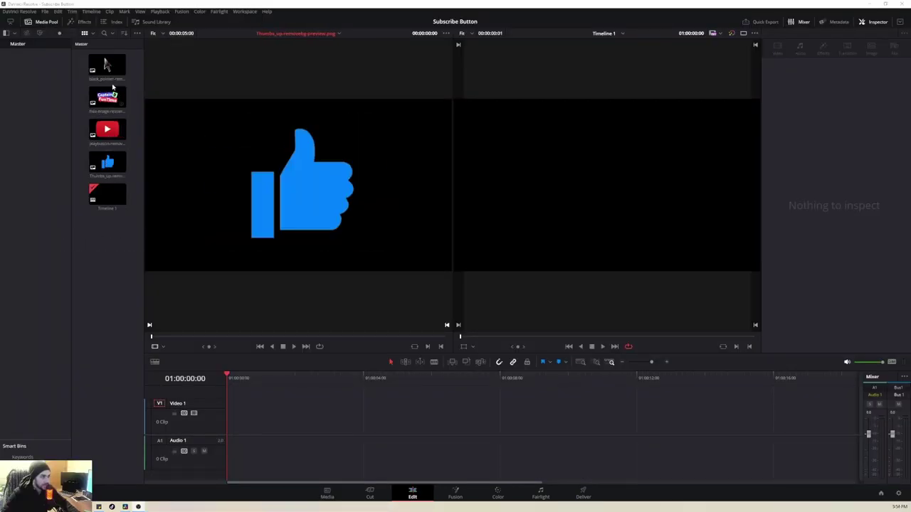
- Delete the existing Timeline 1 from the media pool
left_click(107, 194)
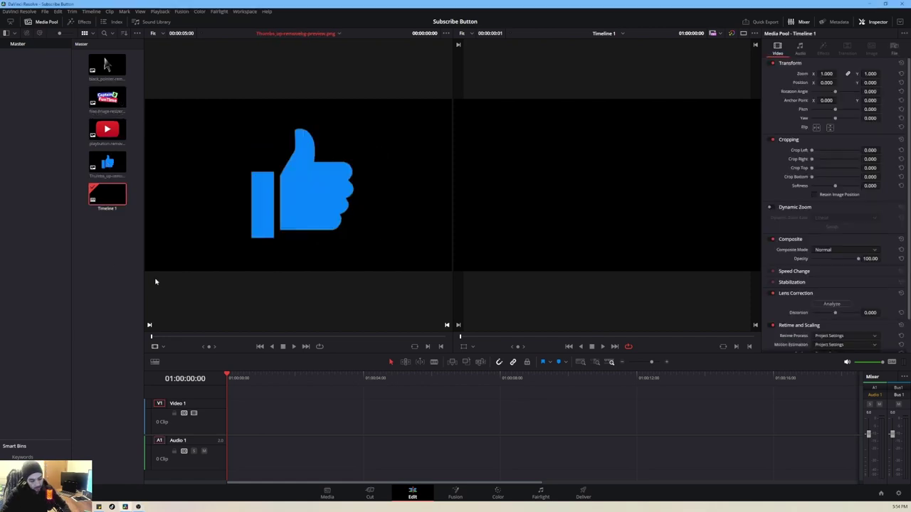
key("Delete")
left_click(518, 281)
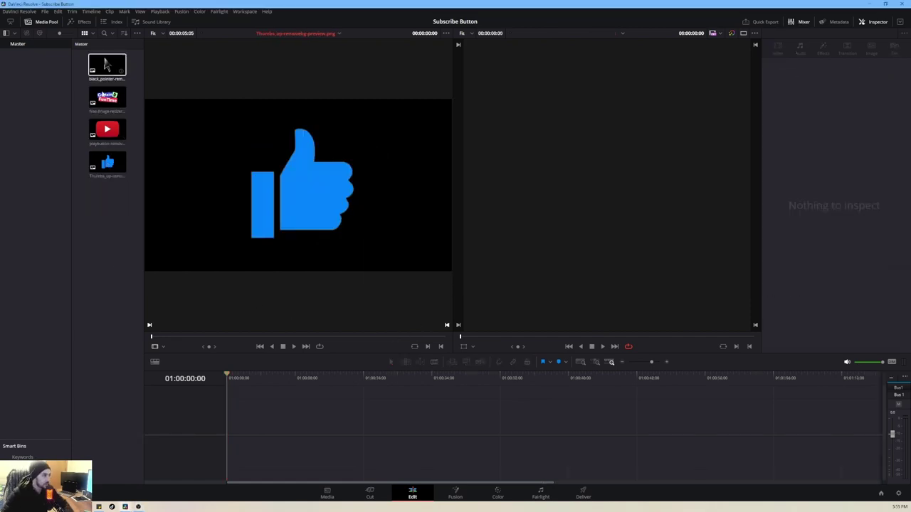
- Create a new Fusion composition named "youtube subscribe button" with a duration of 10 seconds at 24 fps
right_click(105, 210)
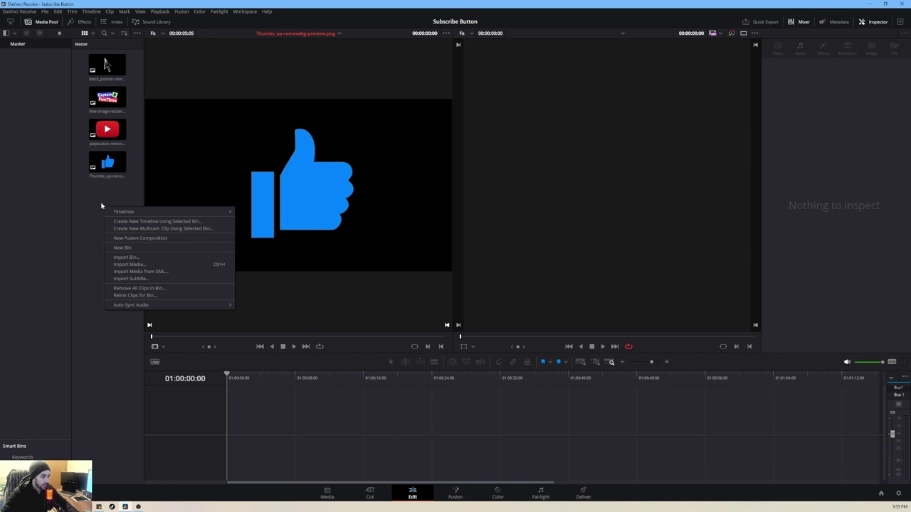
right_click(108, 222)
left_click(155, 255)
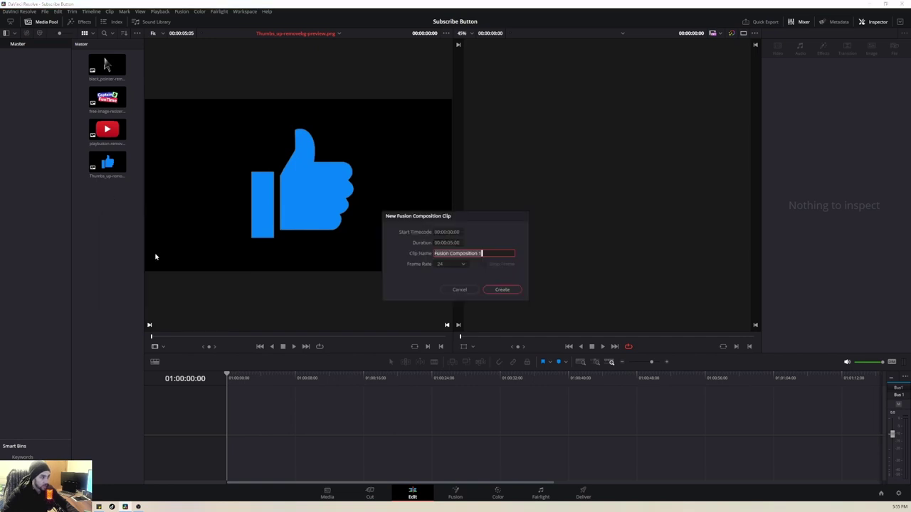
type("you")
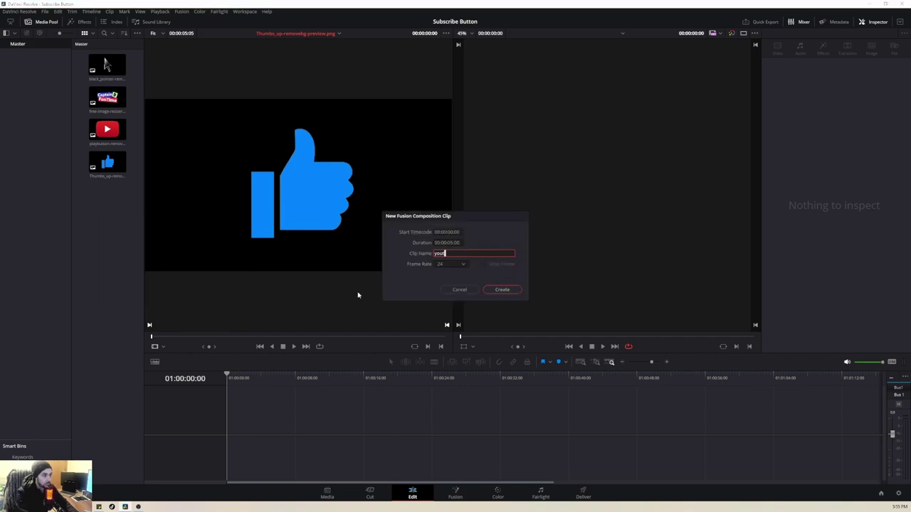
type("tube subscribe button")
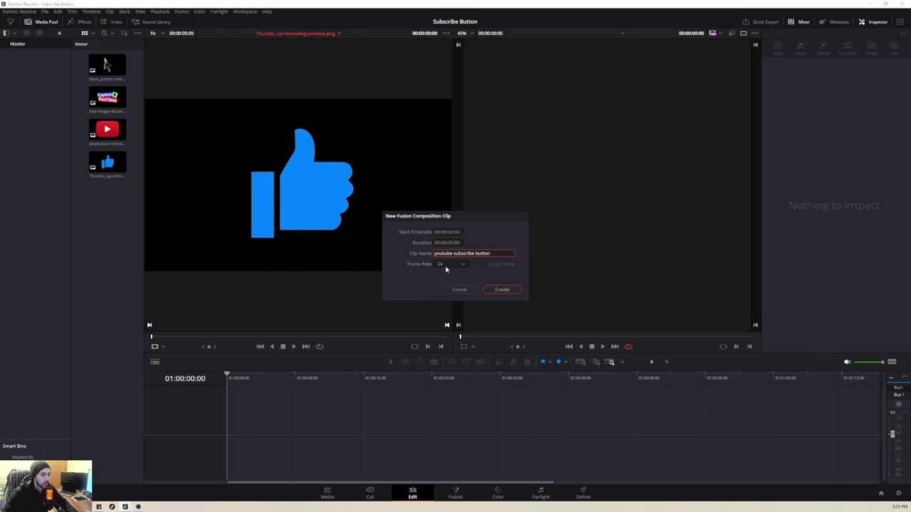
left_click(448, 244)
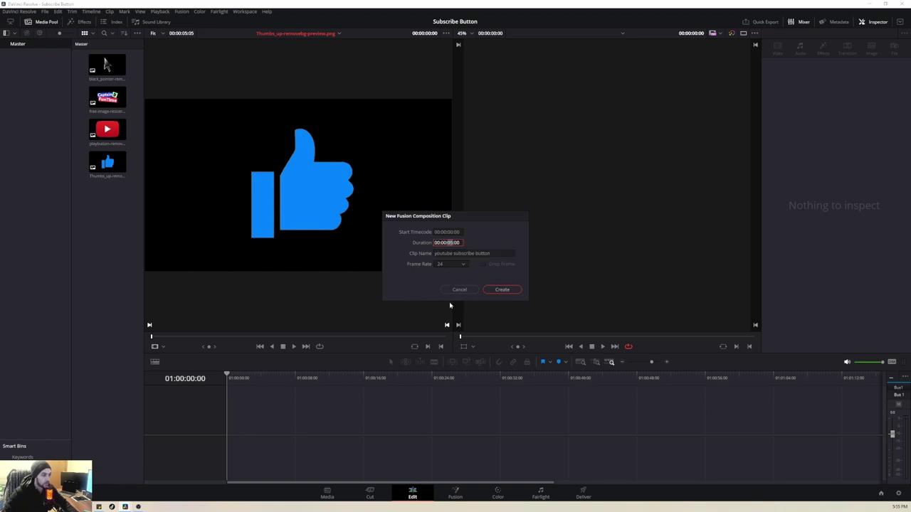
left_click(502, 290)
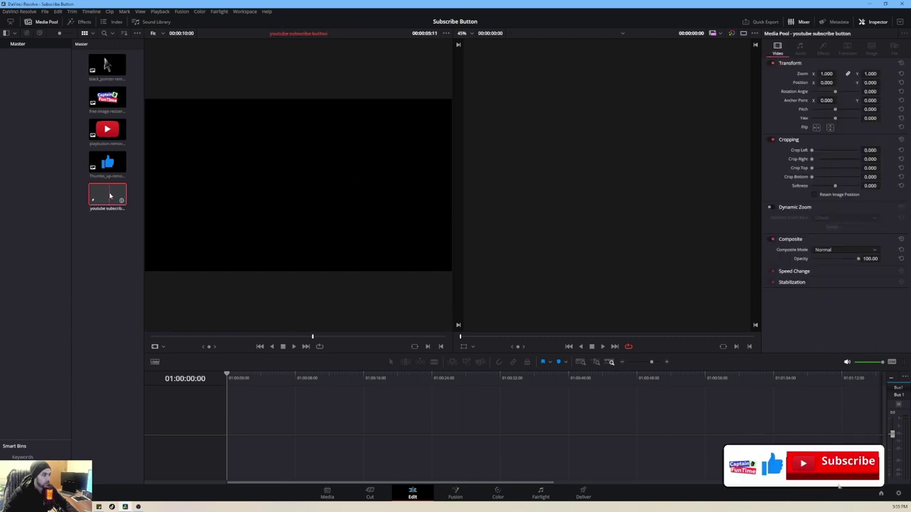
- Place the youtube subscribe button composition at the start of the timeline and open it in Fusion
left_click_drag(92, 198, 235, 418)
left_click(306, 418)
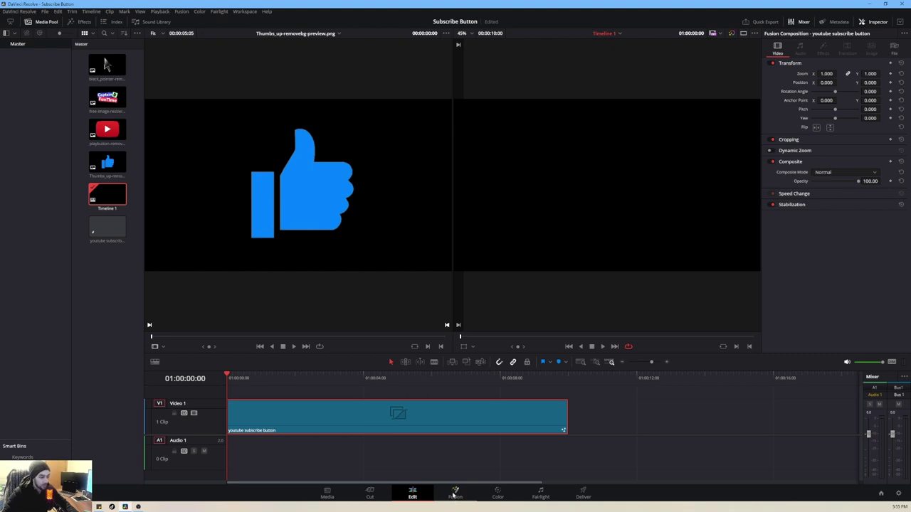
left_click(456, 493)
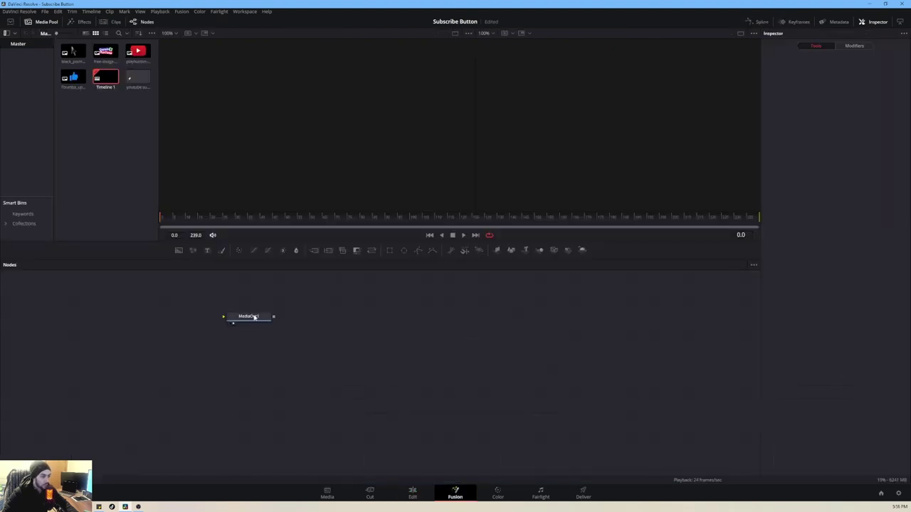
- Move MediaOut1 to the far right of the node graph and connect a new Background node at the far left to it
left_click_drag(239, 316, 717, 396)
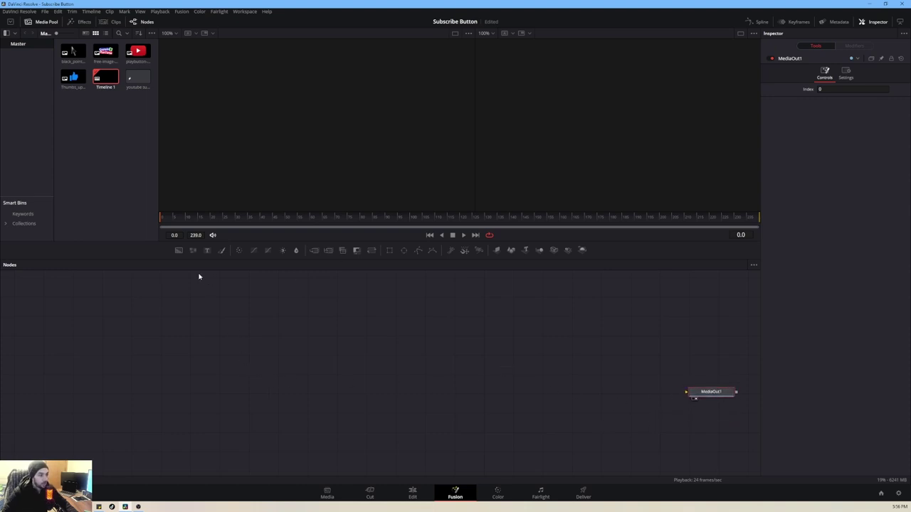
left_click_drag(179, 250, 687, 393)
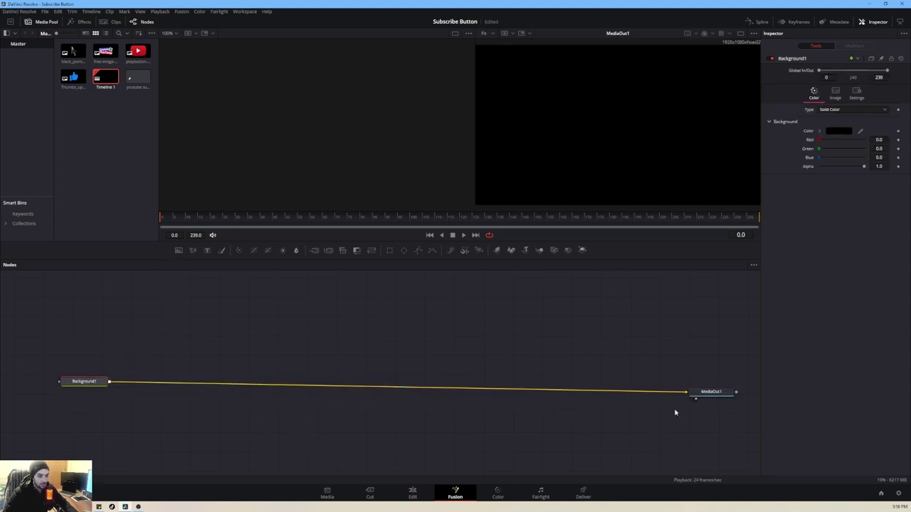
left_click_drag(88, 385, 60, 387)
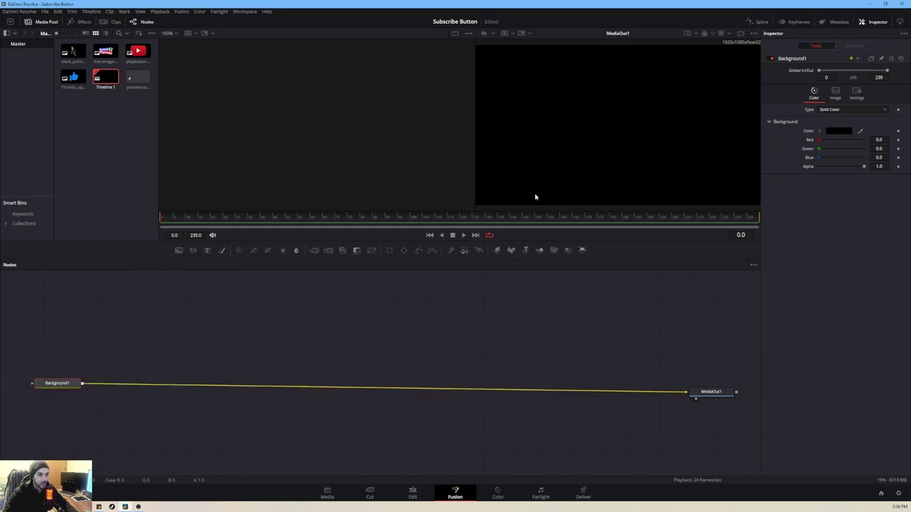
- Try several basic colours on the Background1 node and set it back to black
left_click(844, 133)
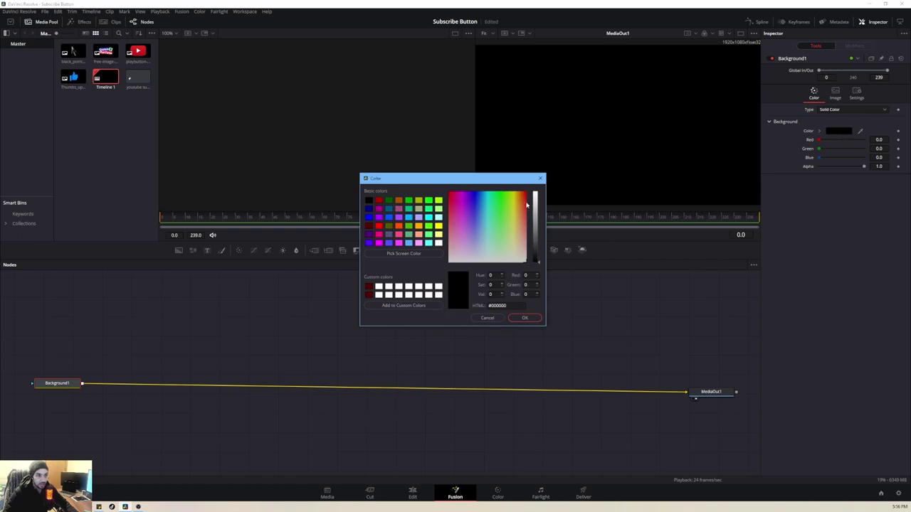
left_click(379, 201)
left_click(378, 225)
left_click(418, 226)
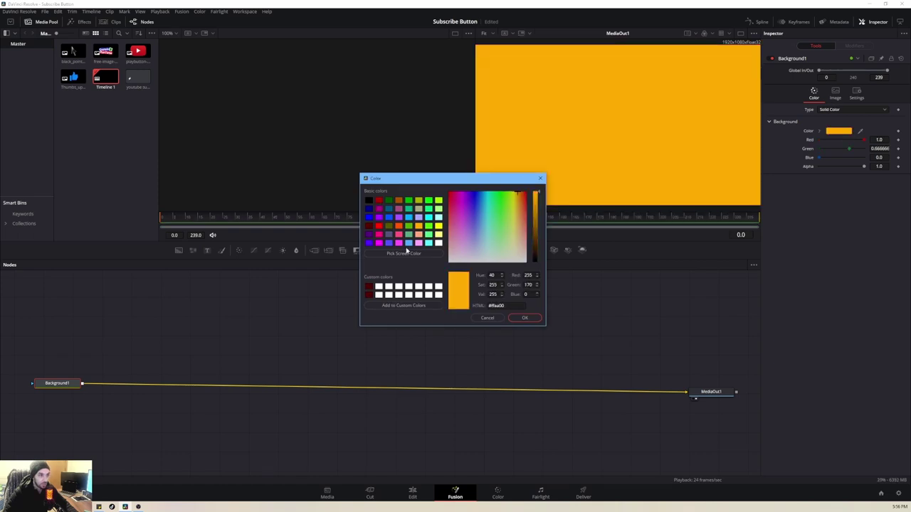
left_click(368, 202)
left_click(524, 317)
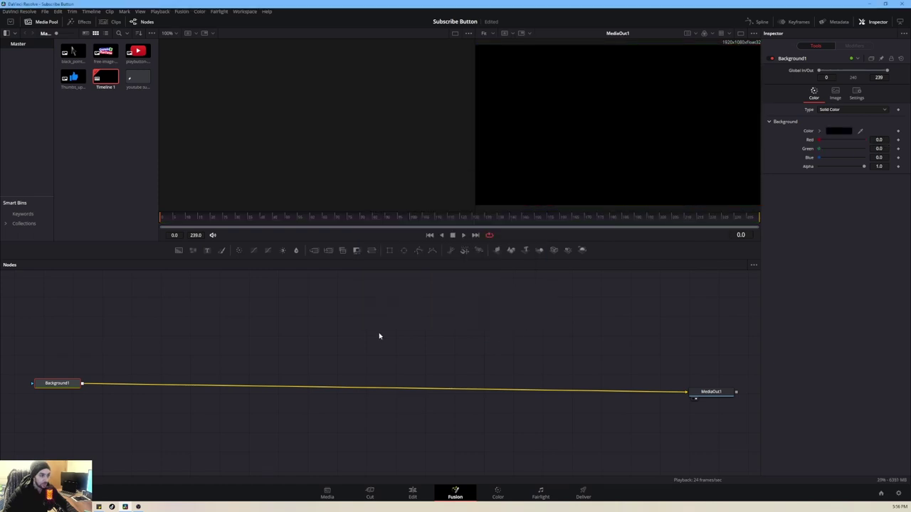
- Build a chain of new Rectangle, Background and Transform nodes feeding a Merge inserted between Background1 and MediaOut1, with the rectangle masking the new background
left_click_drag(75, 384, 71, 386)
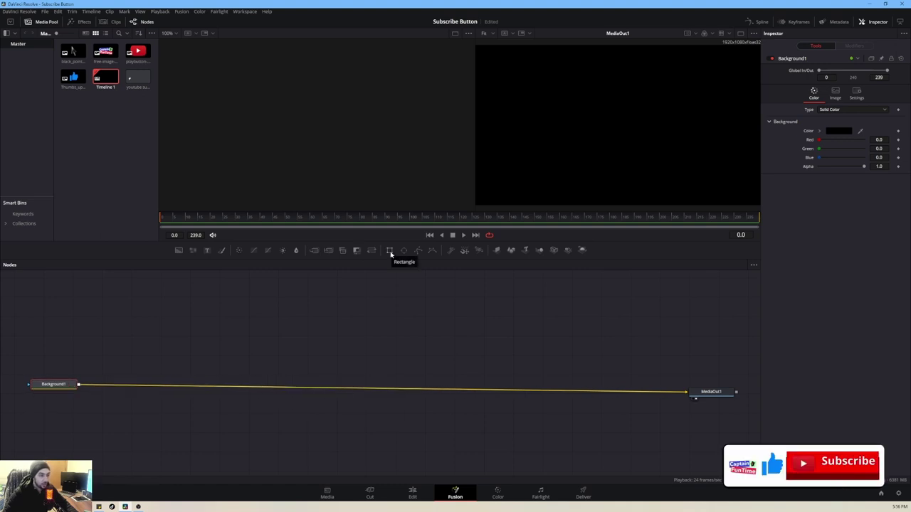
left_click_drag(390, 254, 133, 303)
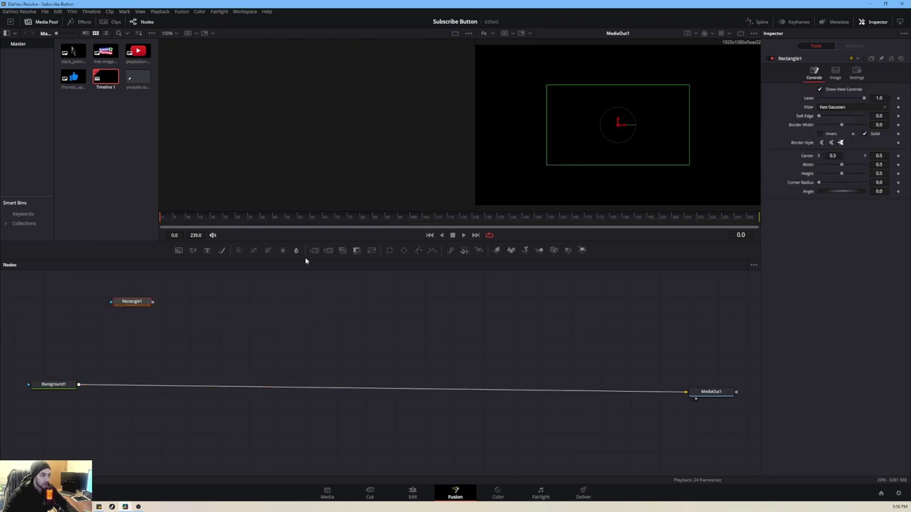
left_click(180, 253)
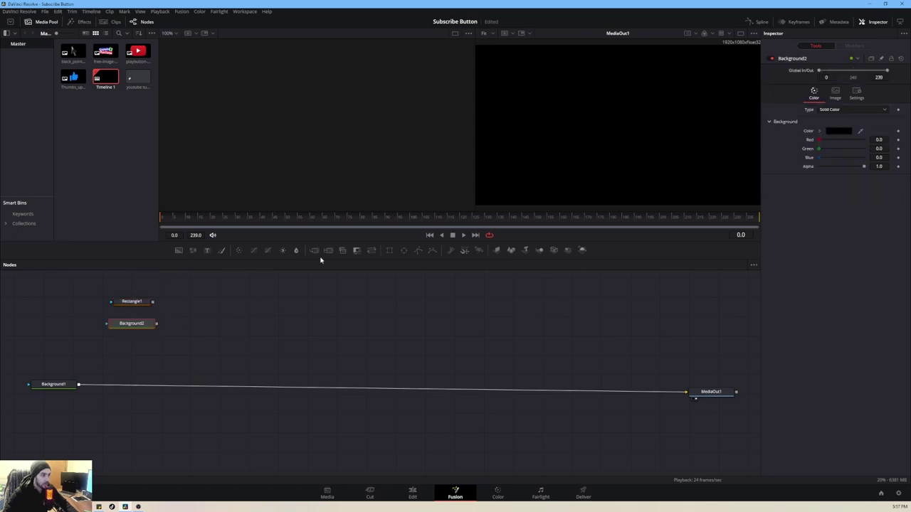
left_click_drag(362, 254, 123, 384)
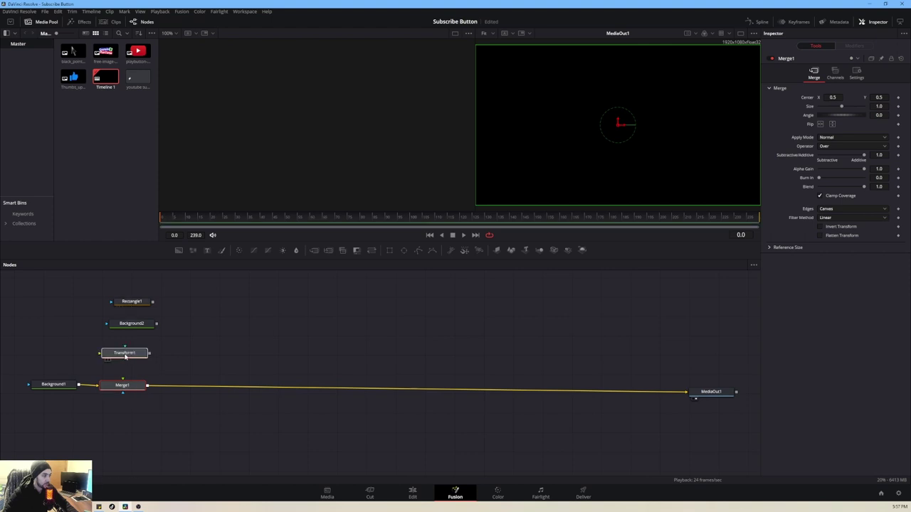
left_click_drag(128, 351, 128, 304)
left_click_drag(149, 305, 137, 331)
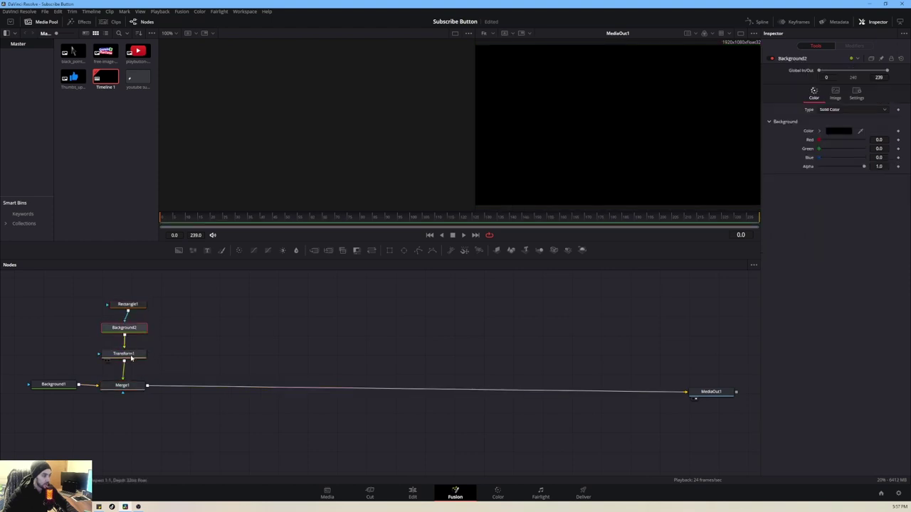
left_click(128, 306)
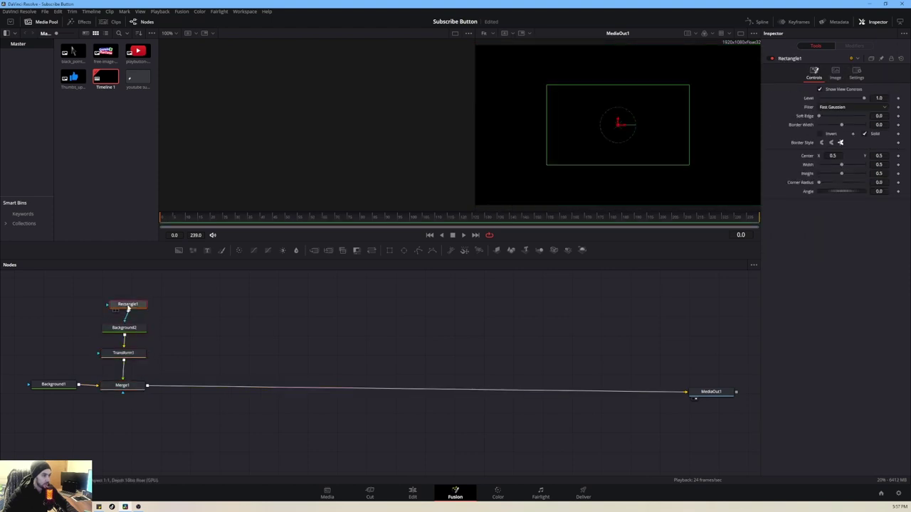
- Set the colour of the rectangle-masked Background2 node to white
left_click(124, 327)
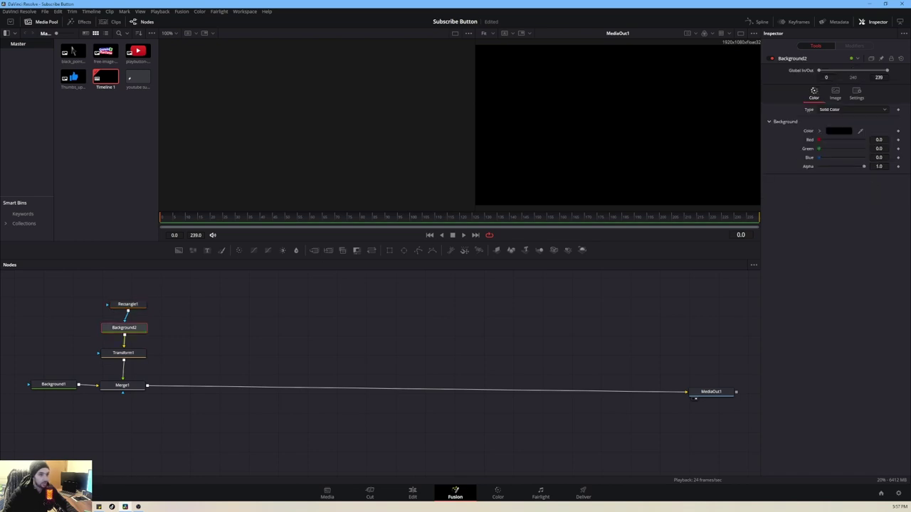
left_click(842, 132)
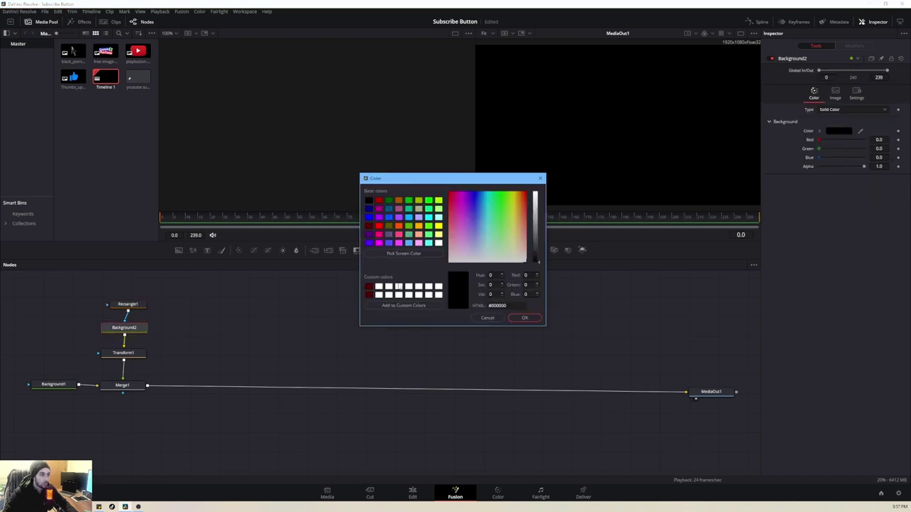
left_click(399, 287)
left_click(523, 316)
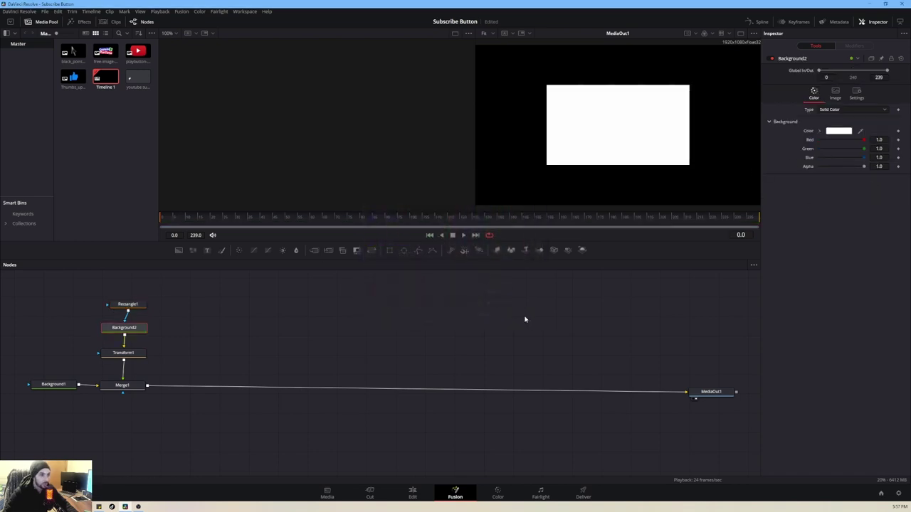
- Resize Rectangle1 to about 0.48 wide and 0.23 high and place it in the frame's lower right, centred near 0.74, 0.21
left_click(128, 305)
left_click_drag(689, 168, 708, 188)
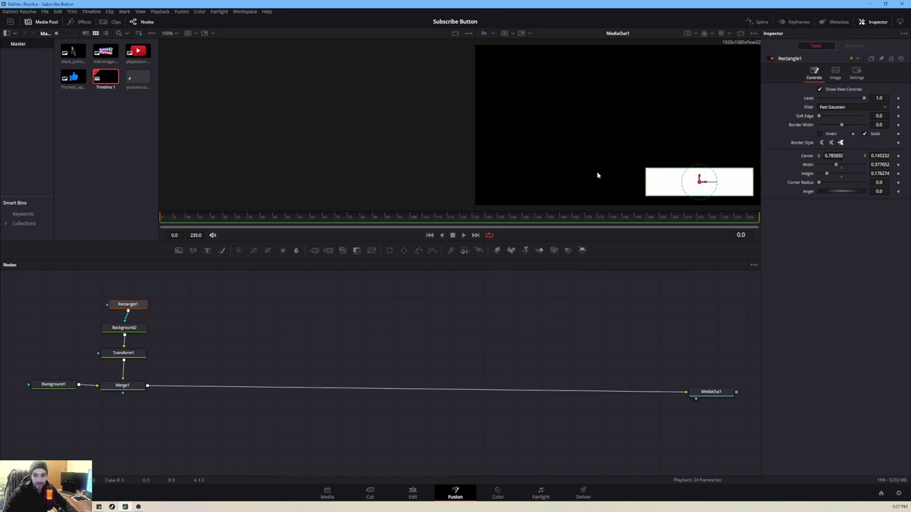
left_click_drag(647, 171, 620, 154)
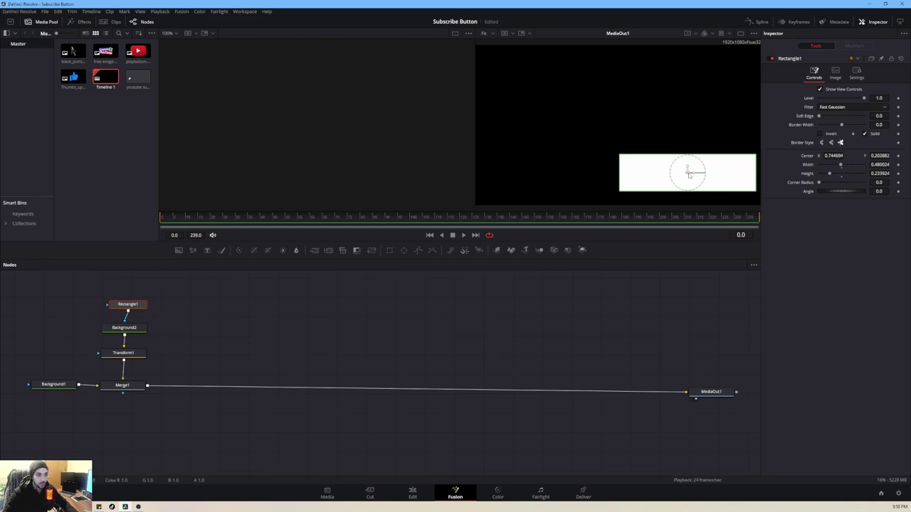
left_click_drag(688, 173, 686, 175)
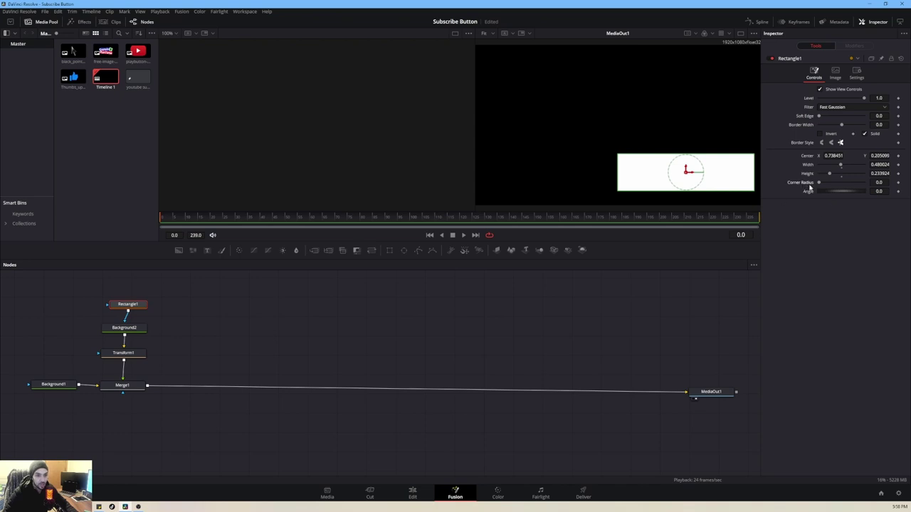
- Set Rectangle1's corner radius to 0.3 and align its node above Background2
left_click(880, 182)
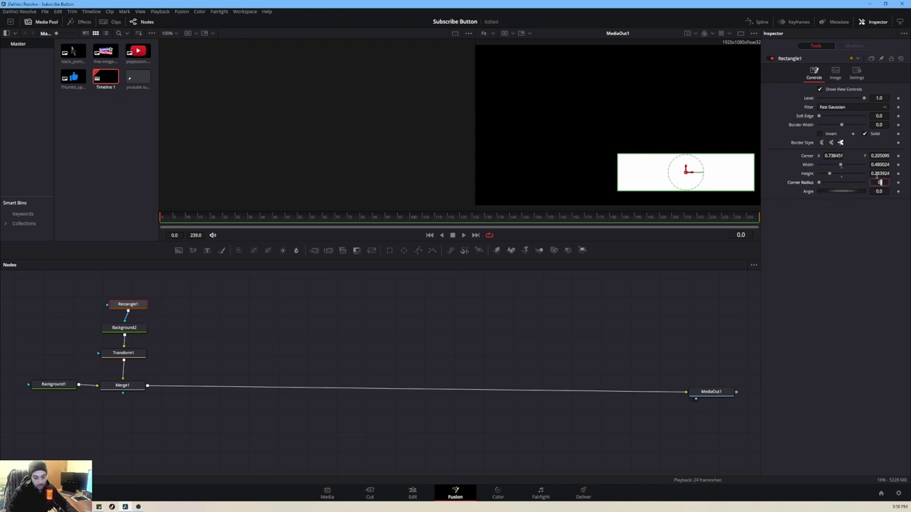
key("Tab")
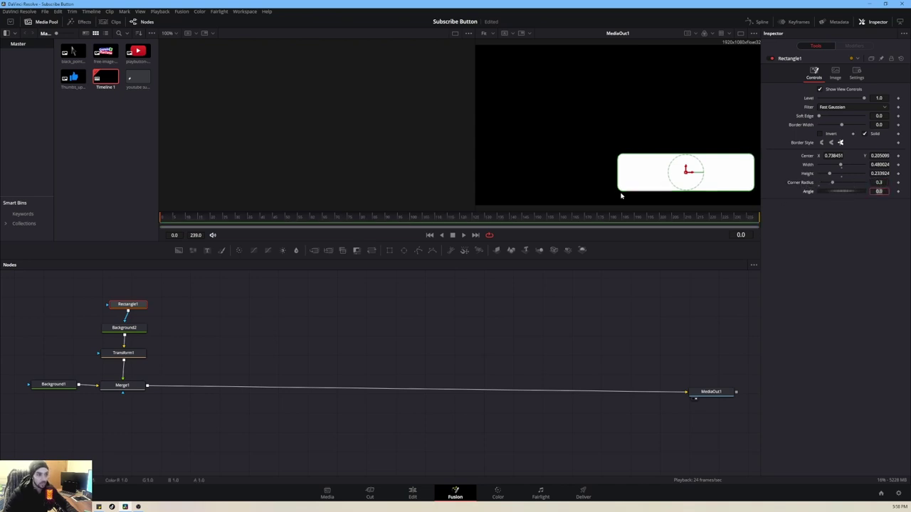
left_click(199, 315)
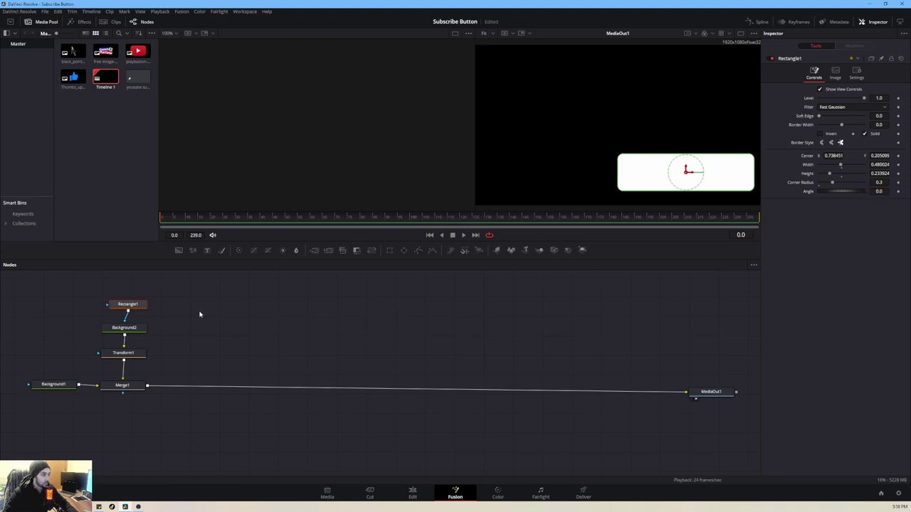
left_click(135, 306)
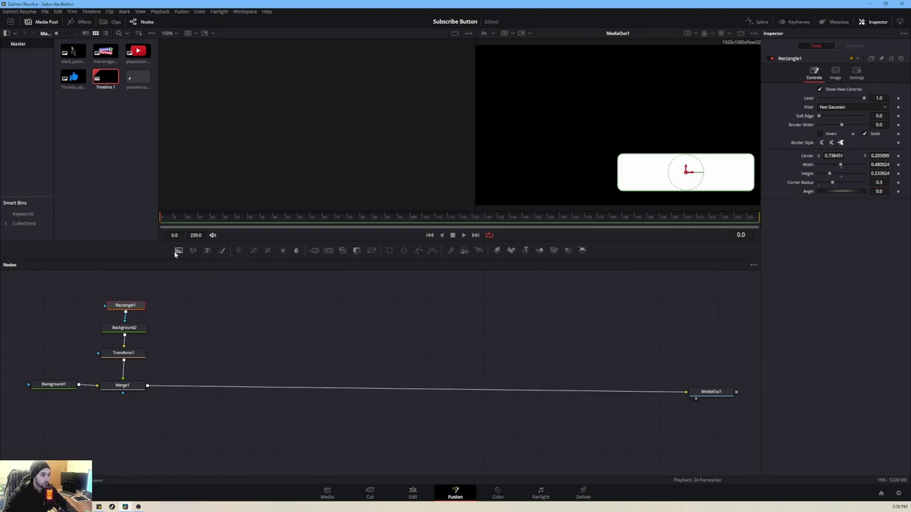
- Build a second chain of Rectangle, Background and Transform nodes feeding a new Merge inserted between Merge1 and MediaOut1
left_click_drag(178, 251, 193, 335)
left_click_drag(342, 251, 196, 308)
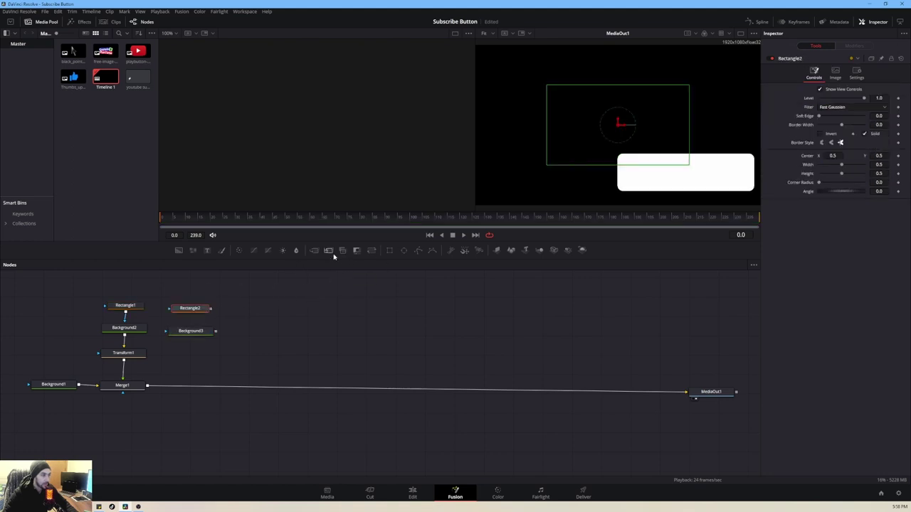
left_click_drag(333, 257, 193, 387)
left_click_drag(204, 331, 213, 350)
left_click_drag(217, 354, 191, 386)
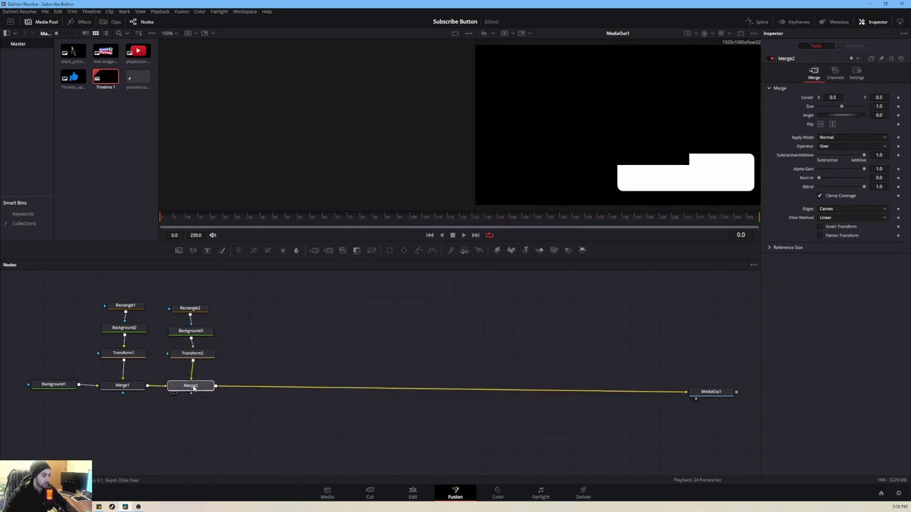
- Colour Background3 dark red with a Red value of 0.575
left_click(197, 334)
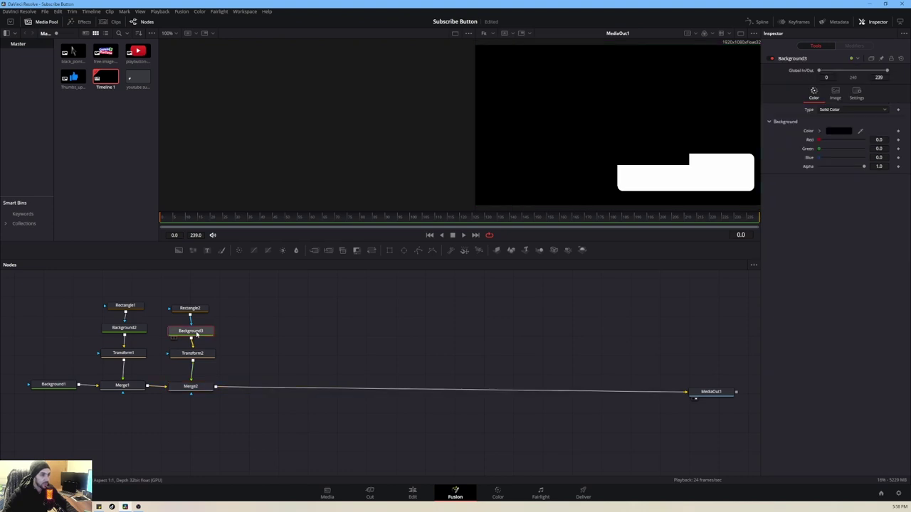
left_click(852, 132)
left_click(381, 202)
left_click(524, 317)
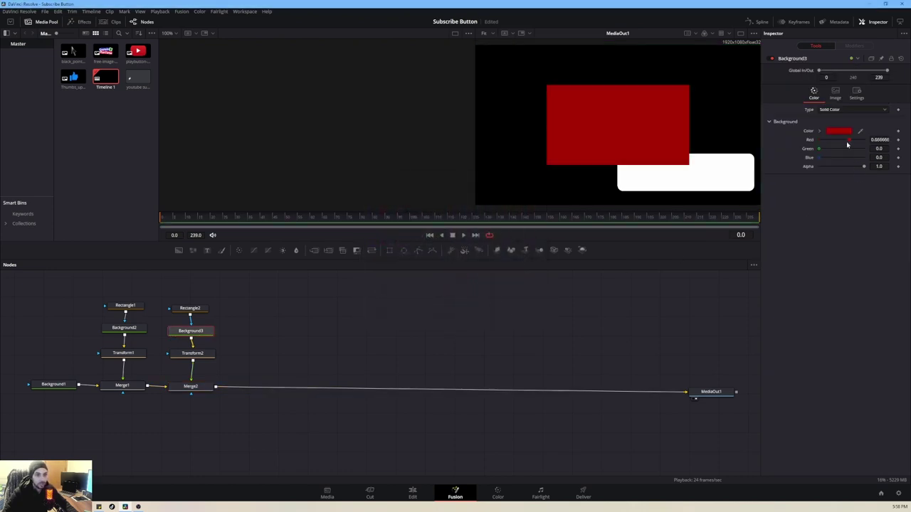
left_click_drag(848, 143, 846, 143)
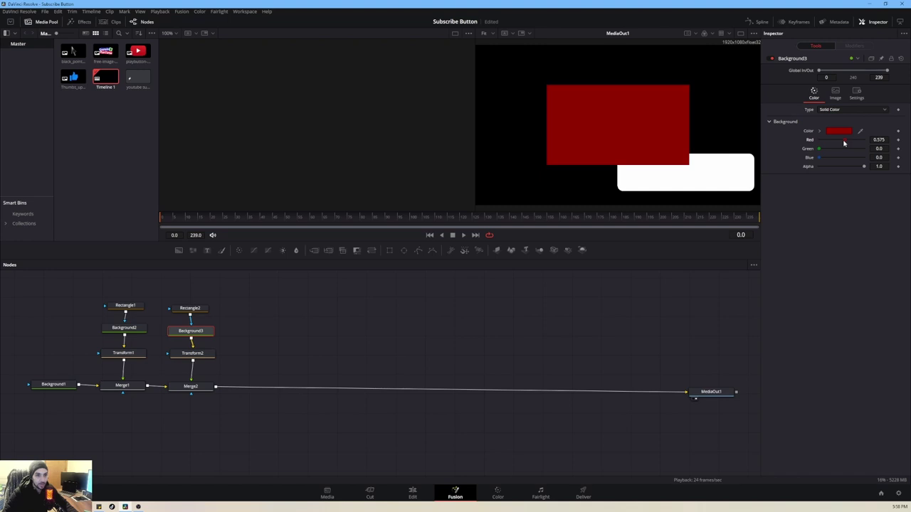
- Resize Rectangle2 to about 0.28 by 0.13, centre it near 0.82, 0.20 inside the white panel, and set its corner radius to 0.3
left_click(189, 308)
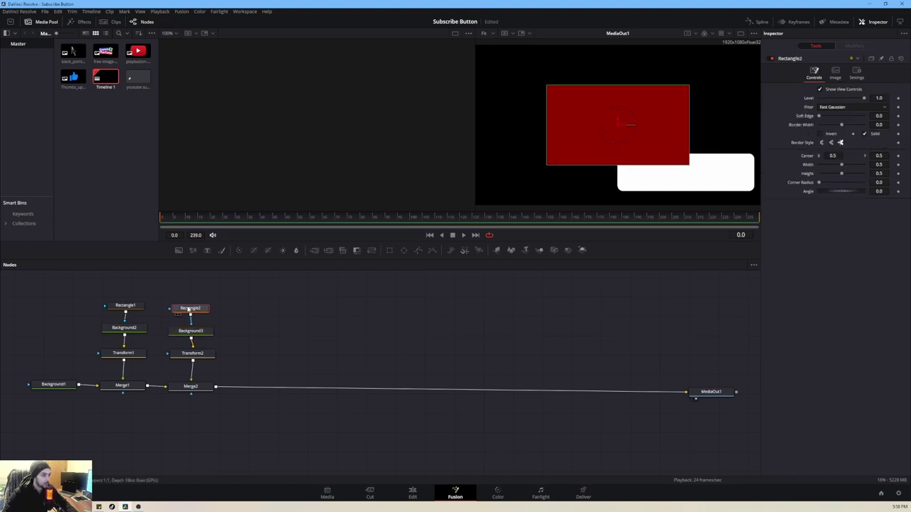
left_click_drag(688, 166, 707, 175)
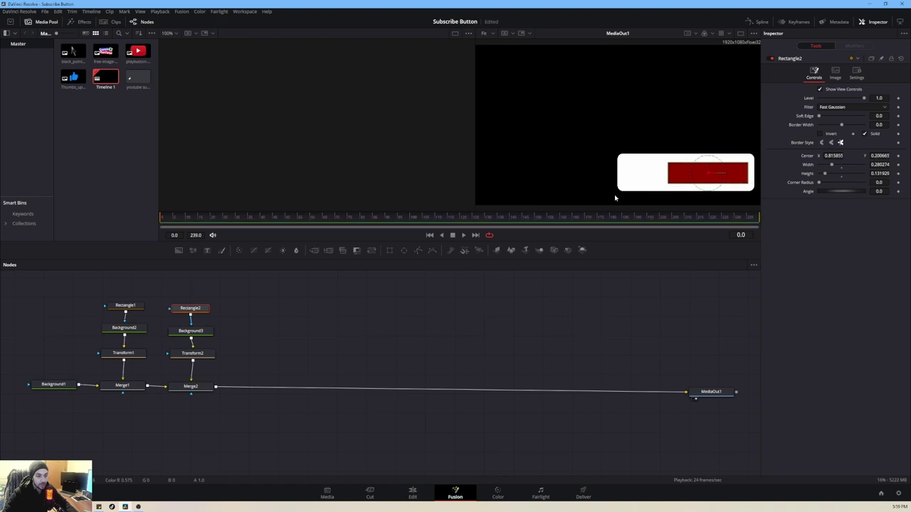
left_click(267, 348)
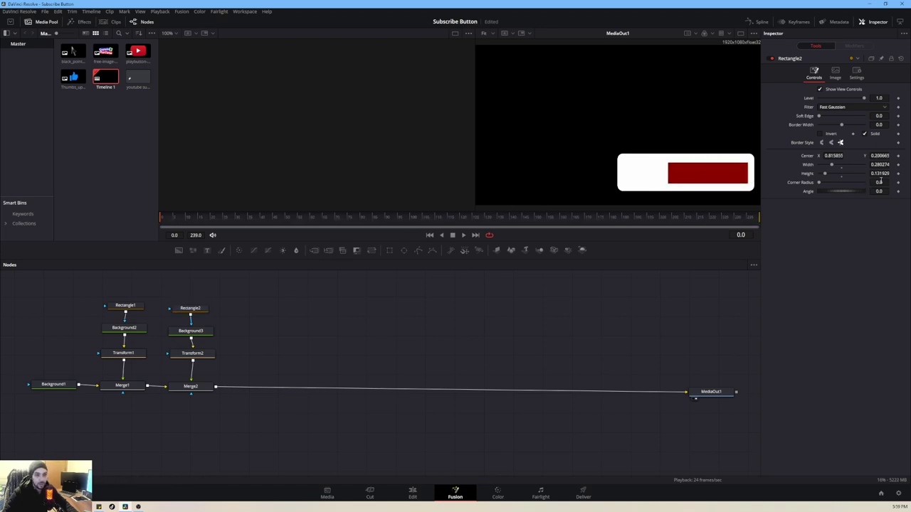
left_click(881, 182)
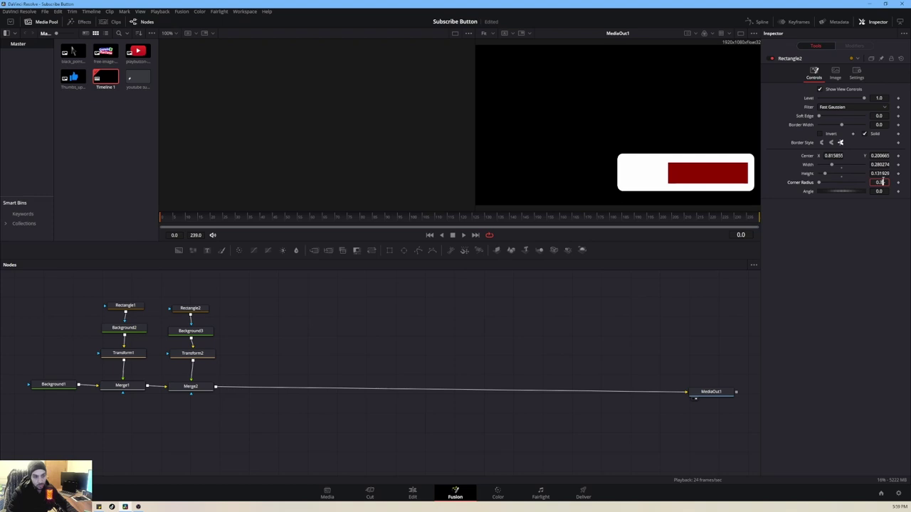
key("Return")
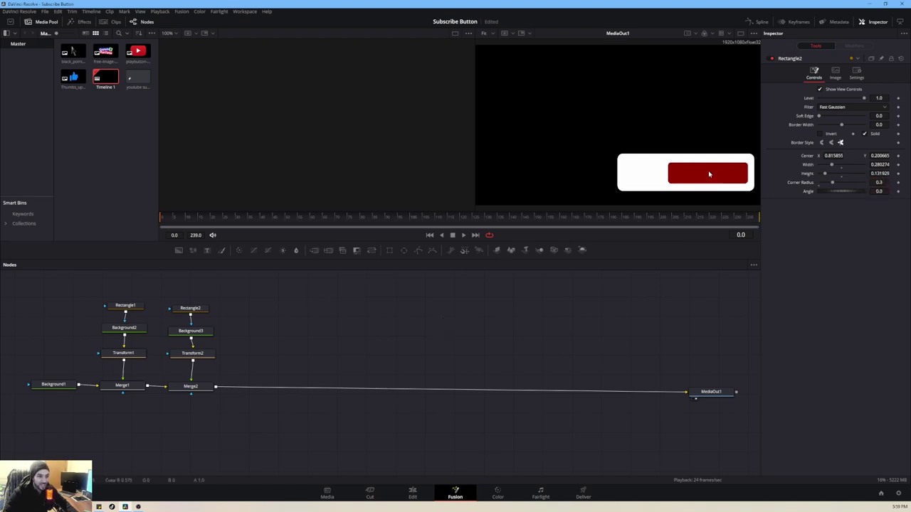
- Duplicate the Rectangle2, Background3, Transform2 and Merge2 nodes and insert the copied chain between Merge2 and MediaOut1
left_click_drag(238, 285, 168, 419)
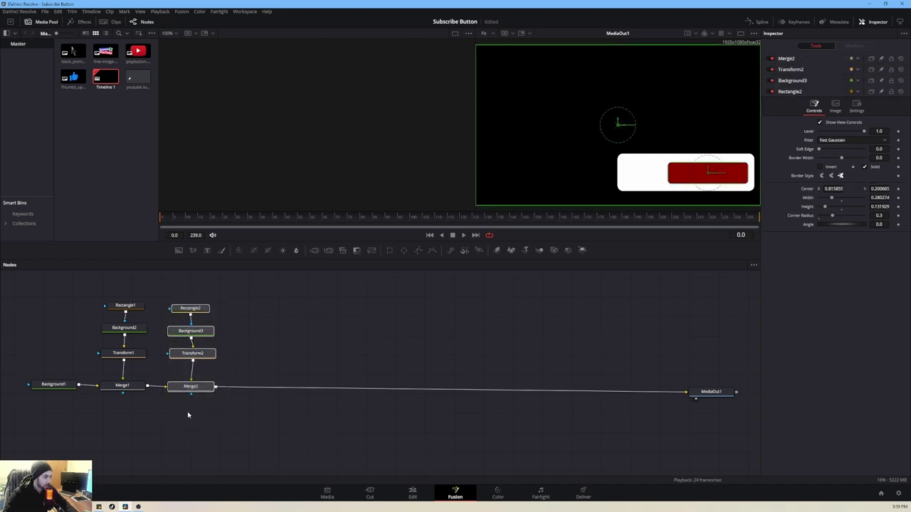
right_click(193, 355)
left_click(294, 323)
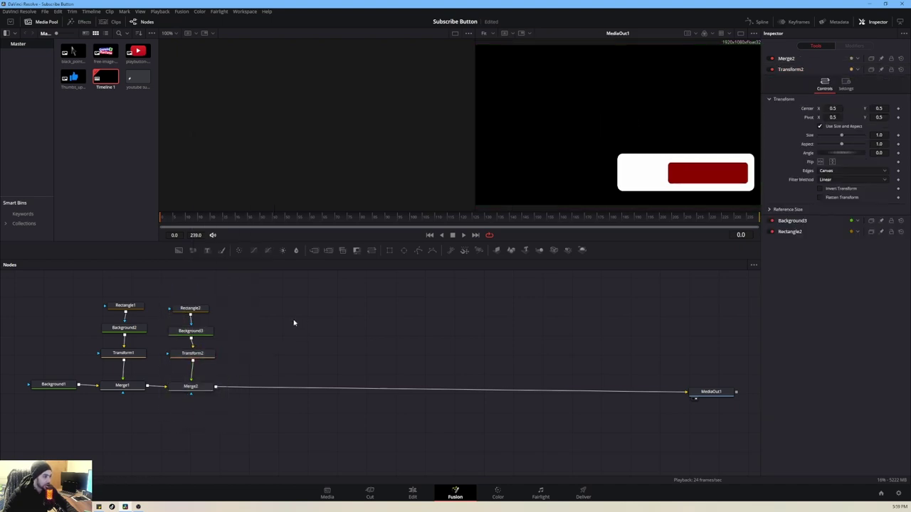
key("ctrl+v")
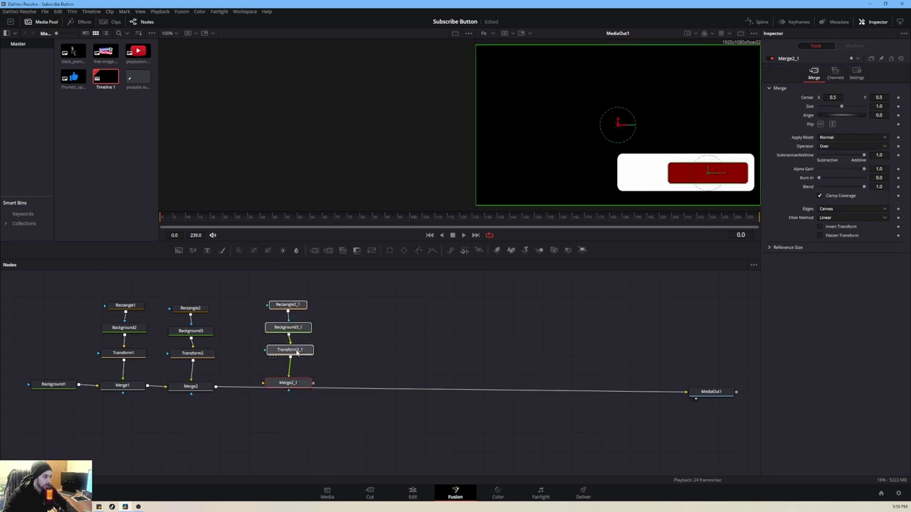
left_click_drag(642, 394, 688, 392)
left_click_drag(271, 355, 270, 357)
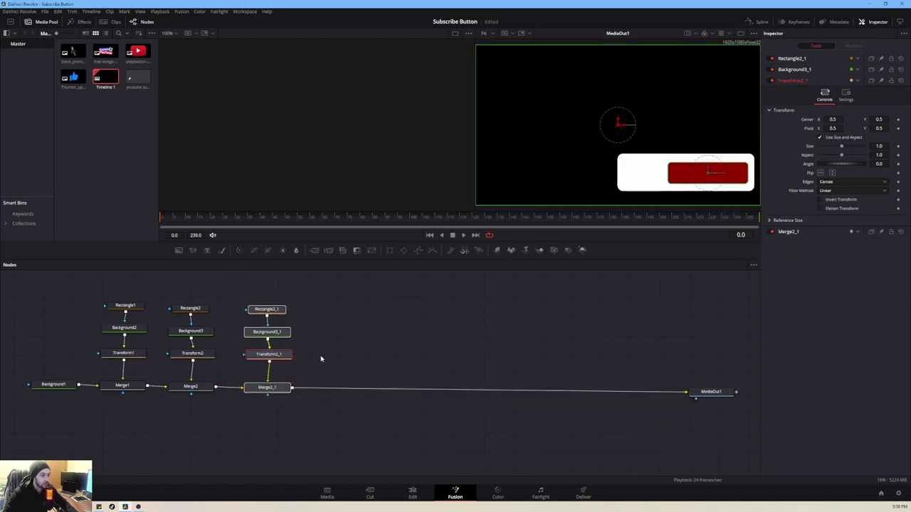
- Colour the duplicated Background3_1 bright red with a Red value of 1.0
left_click(268, 332)
left_click(268, 333)
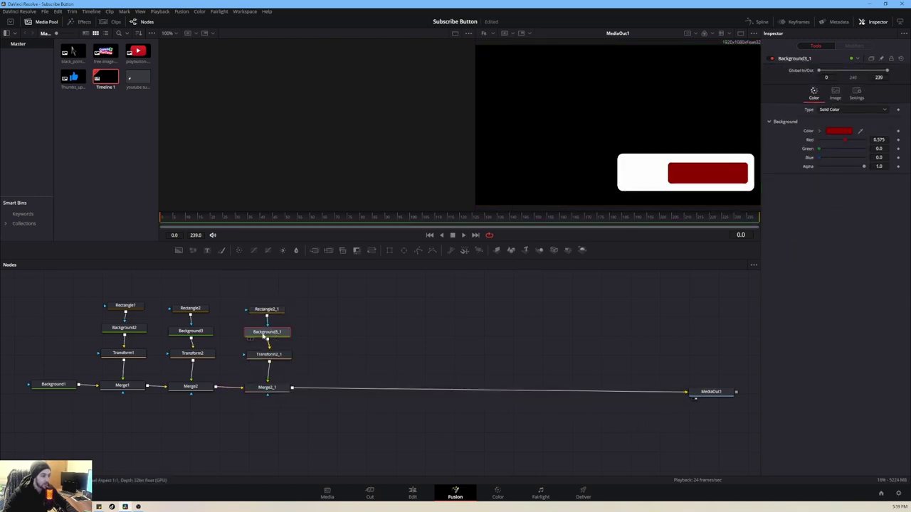
left_click(845, 131)
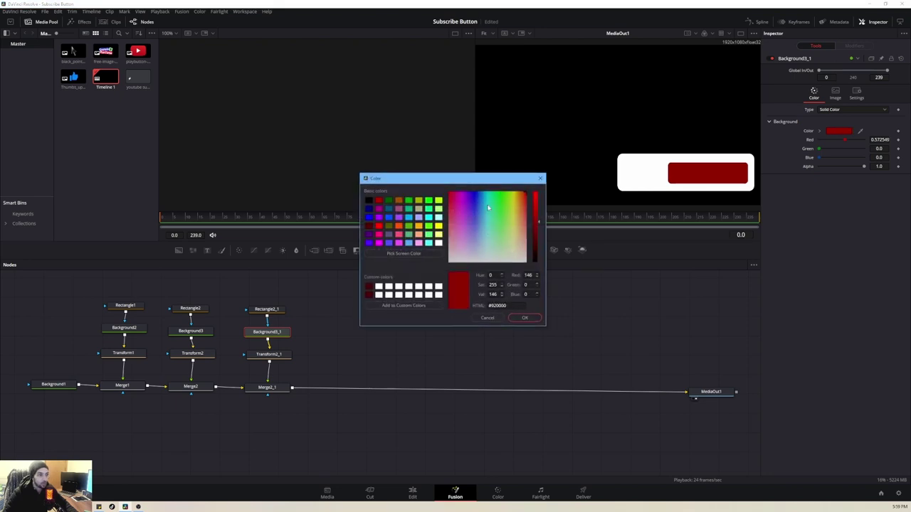
left_click(379, 226)
left_click(502, 318)
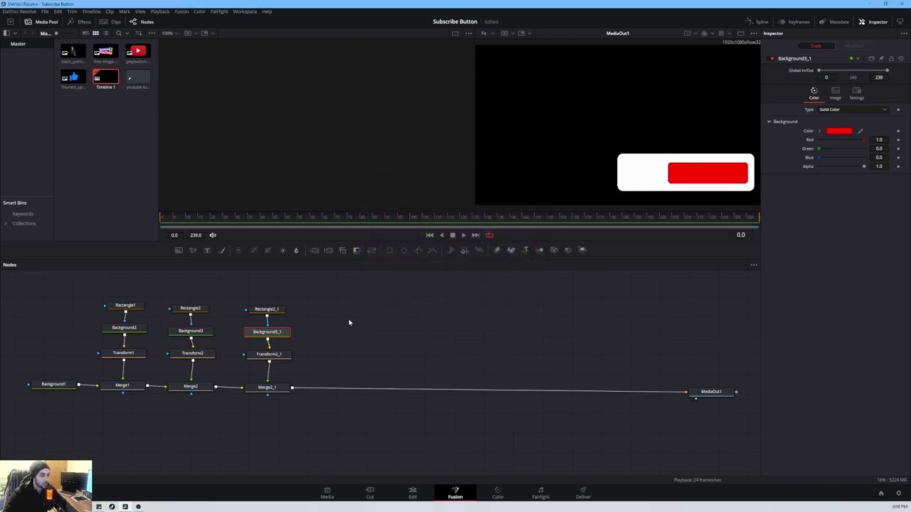
- Offset Rectangle2_1 upward to about 0.817, 0.234 so the dark red shape shows beneath it as a button edge
left_click(267, 311)
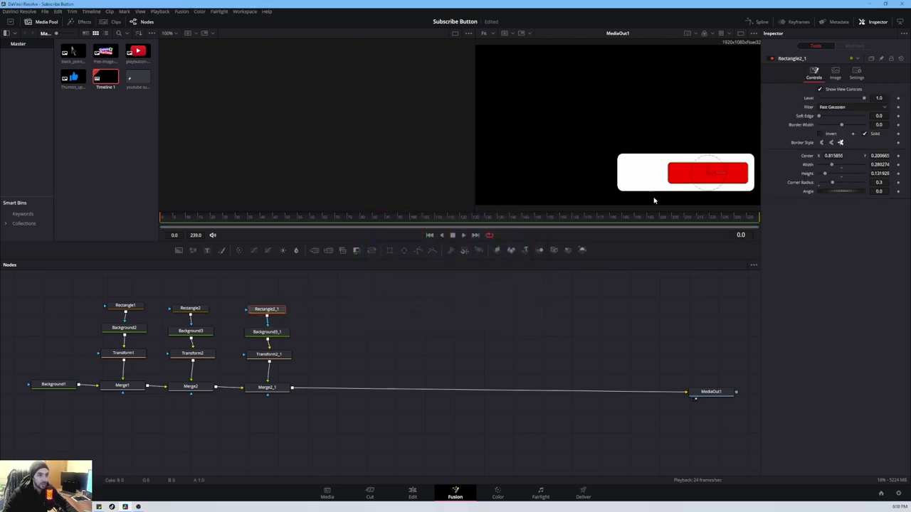
left_click_drag(707, 174, 707, 168)
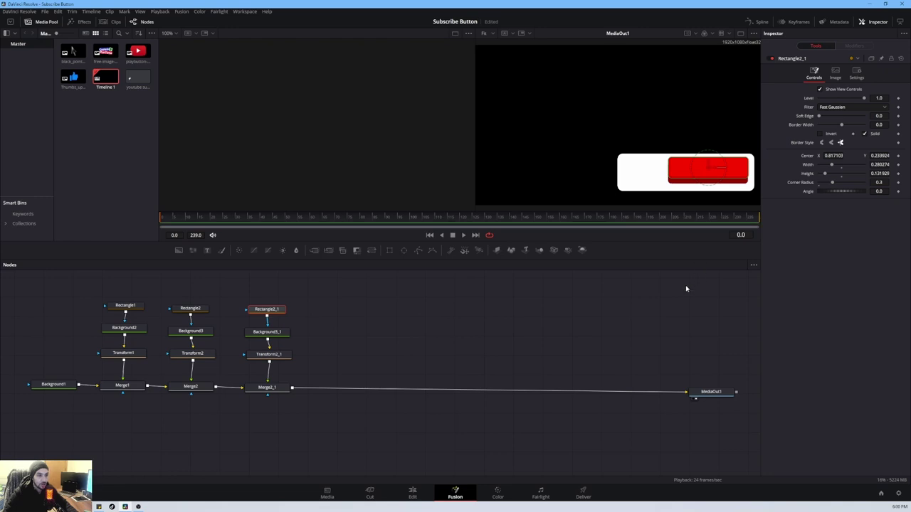
left_click(699, 393)
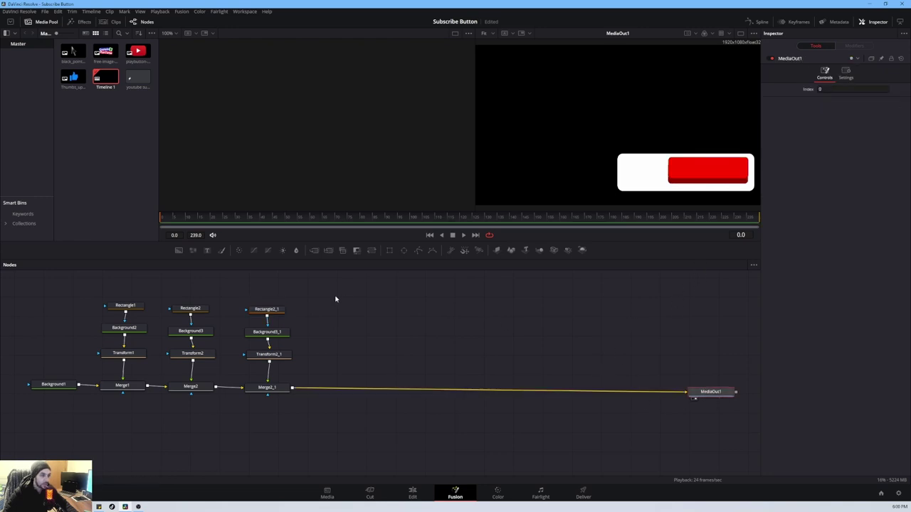
- Move Rectangle1, the white panel, up to about 0.741, 0.234
left_click(126, 305)
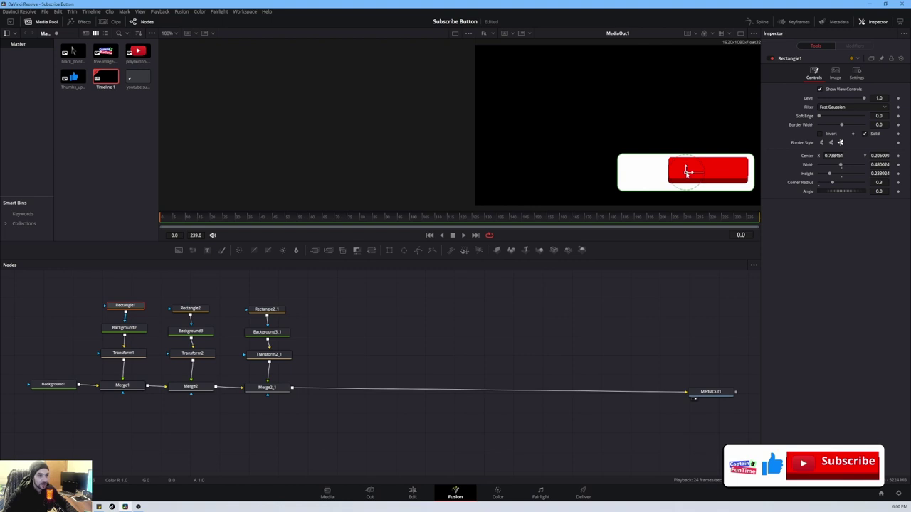
left_click_drag(686, 174, 687, 171)
left_click_drag(686, 171, 688, 170)
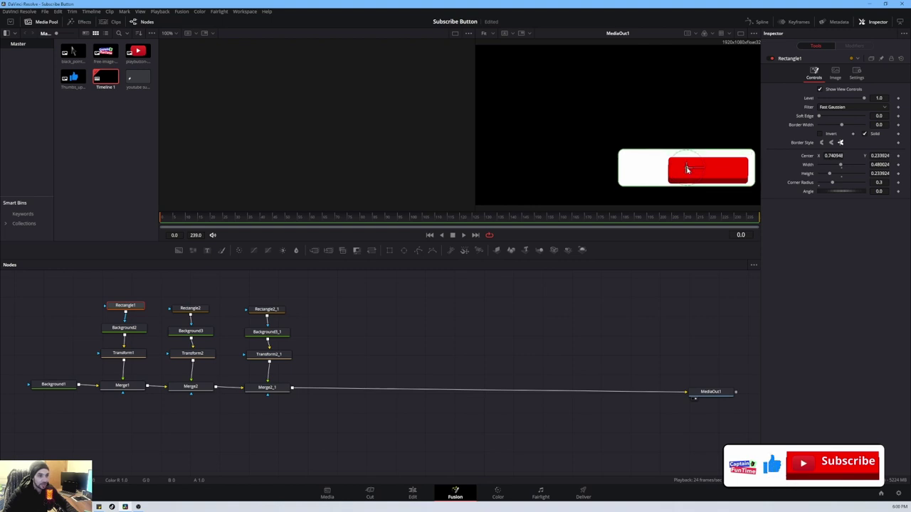
- Raise Rectangle2_1 to a centre Y of about 0.243 and darken Background3 to a Red value of 0.52
left_click(267, 310)
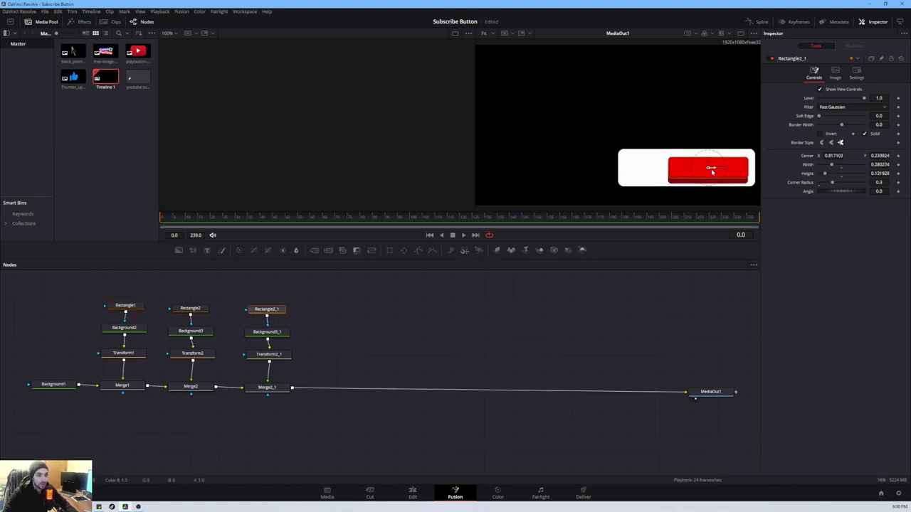
left_click_drag(709, 169, 709, 168)
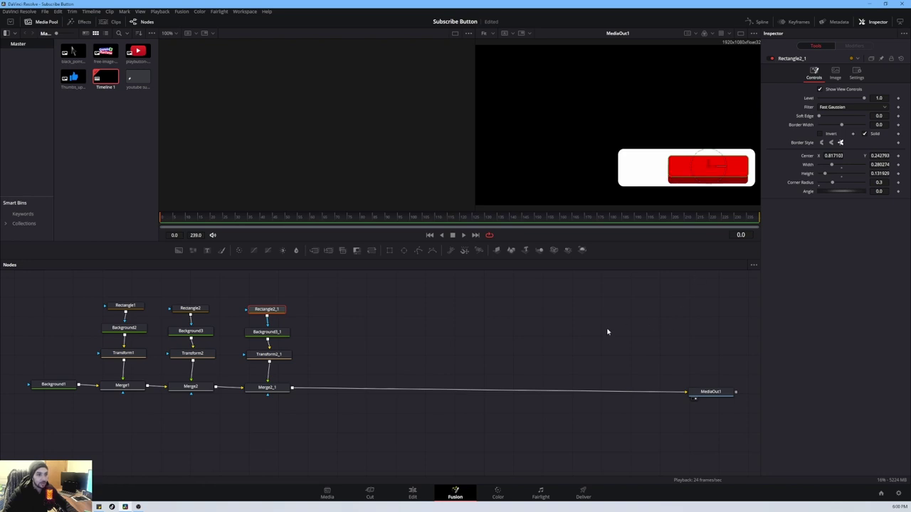
left_click(619, 365)
left_click(206, 331)
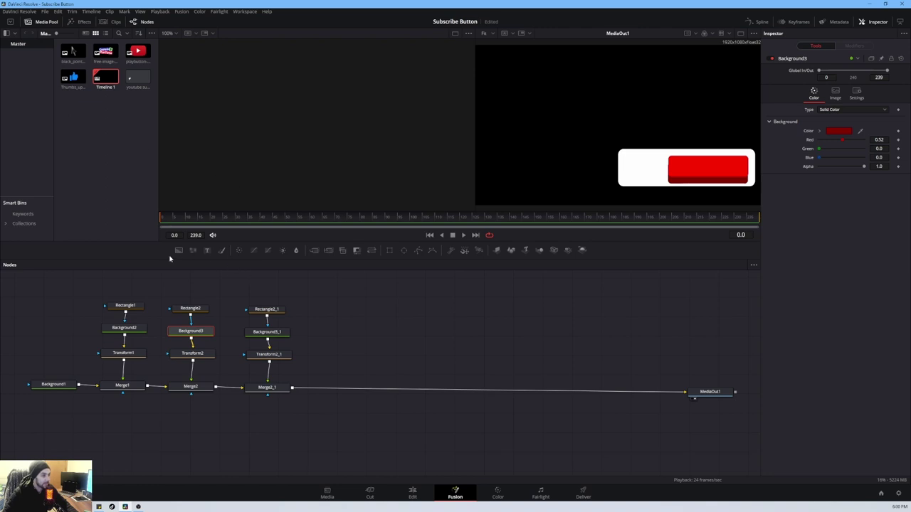
- Add a Text node feeding a Transform and a new Merge inserted between Merge2_1 and MediaOut1
left_click_drag(209, 254, 340, 330)
left_click_drag(370, 251, 337, 361)
left_click_drag(316, 272, 337, 390)
left_click_drag(364, 329, 336, 385)
- Enter "Subscribe" as the content of Text1
left_click(340, 330)
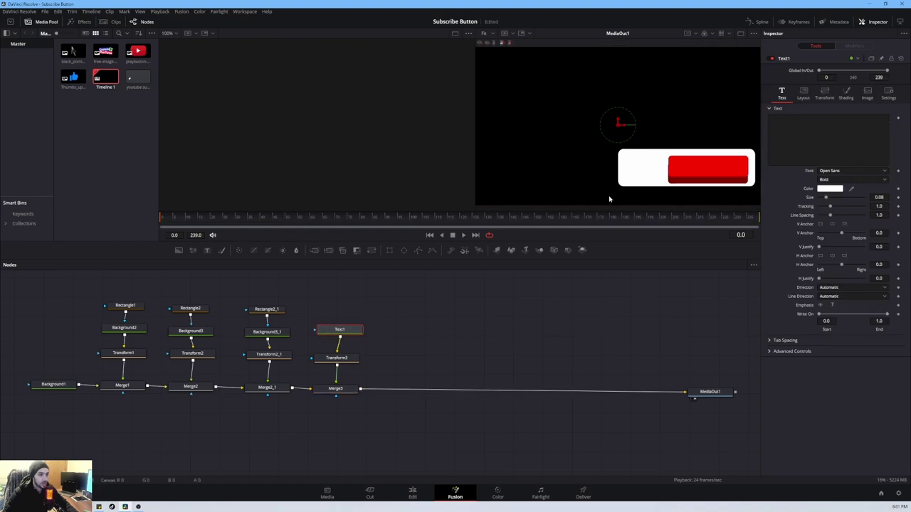
left_click(810, 126)
type("Sub")
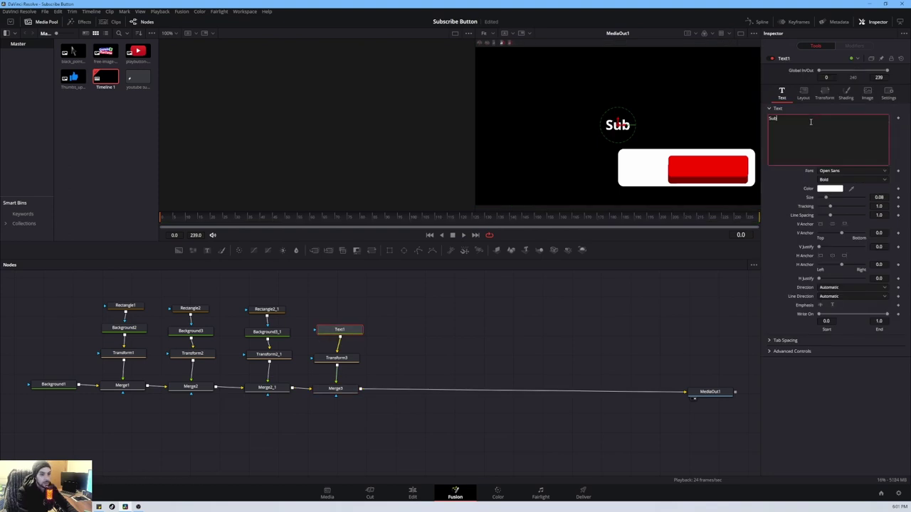
type("scribe")
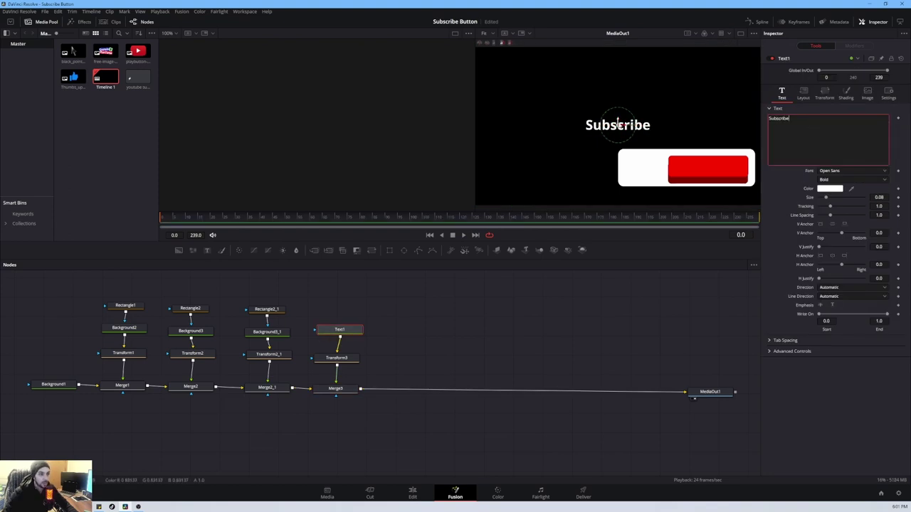
- Set Text1's size to about 0.063, place it at the red button's right end, and align its node above Transform3
left_click_drag(623, 129, 713, 166)
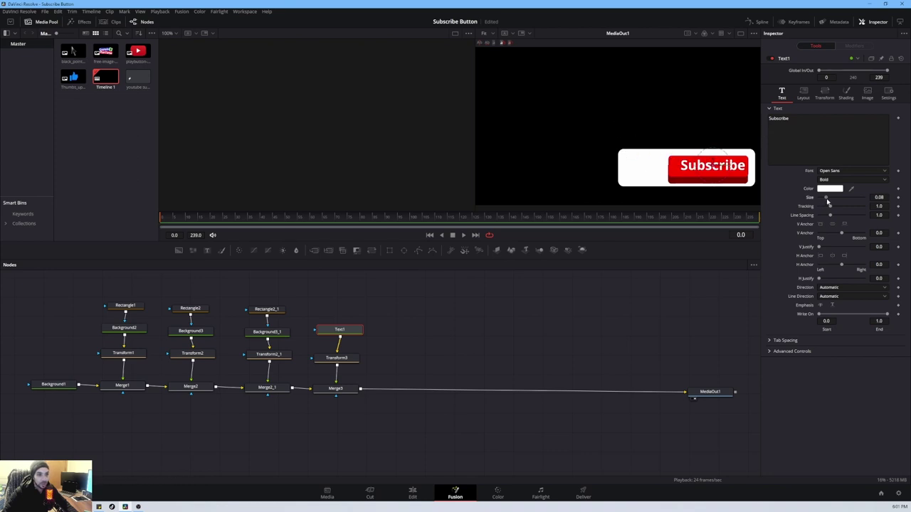
left_click_drag(828, 203, 824, 202)
left_click_drag(713, 166, 721, 167)
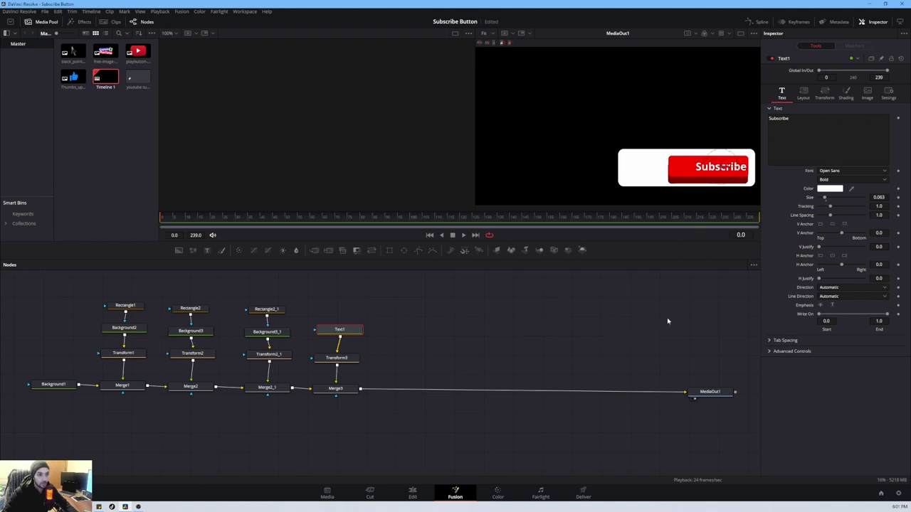
left_click(548, 319)
left_click(562, 343)
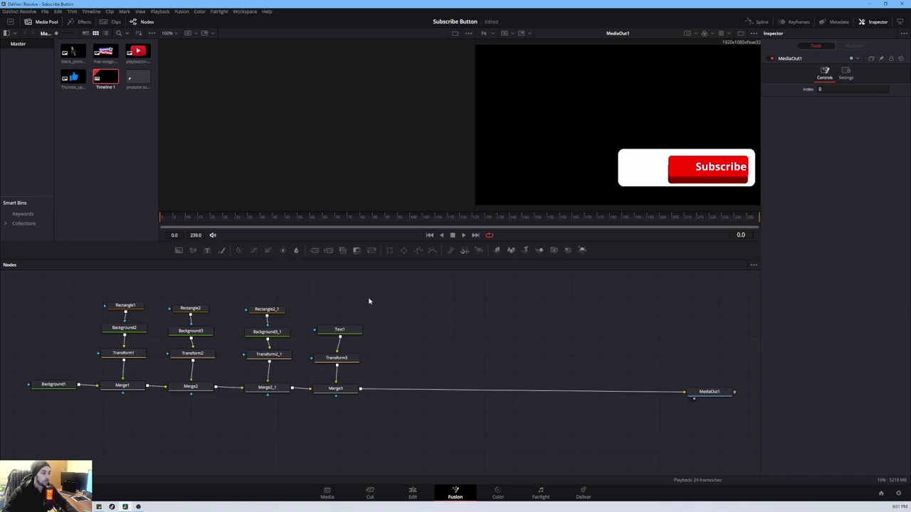
left_click(340, 331)
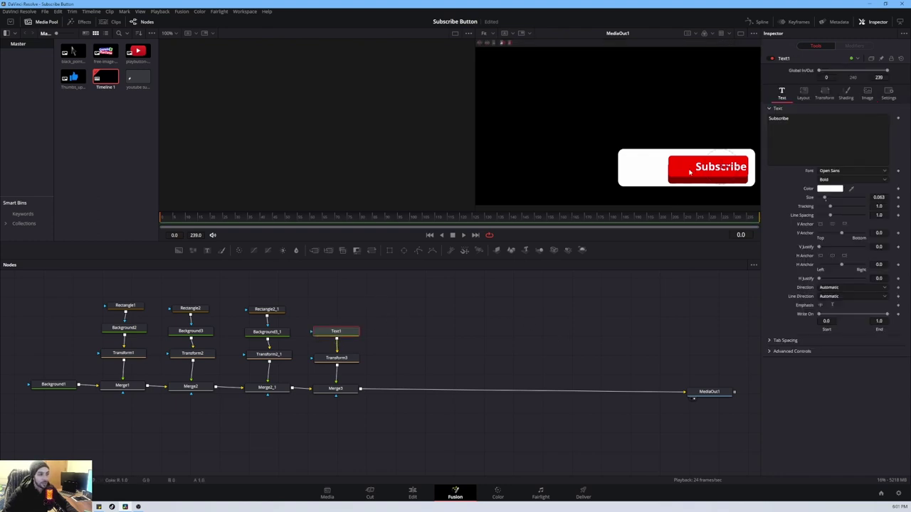
- Add the play button image with a Transform node and connect it through a new Merge between Merge3 and MediaOut1
left_click(137, 51)
left_click_drag(137, 51, 407, 332)
left_click_drag(370, 250, 407, 358)
left_click_drag(314, 251, 402, 390)
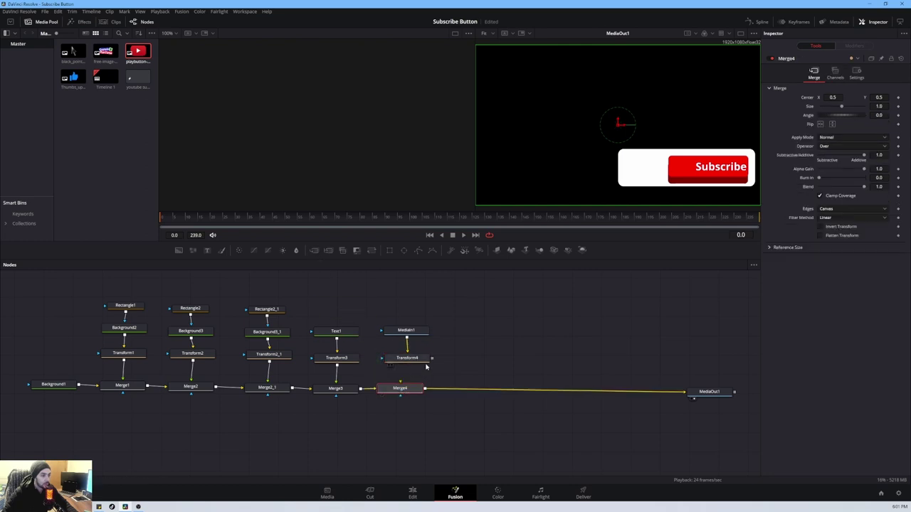
left_click_drag(431, 358, 400, 388)
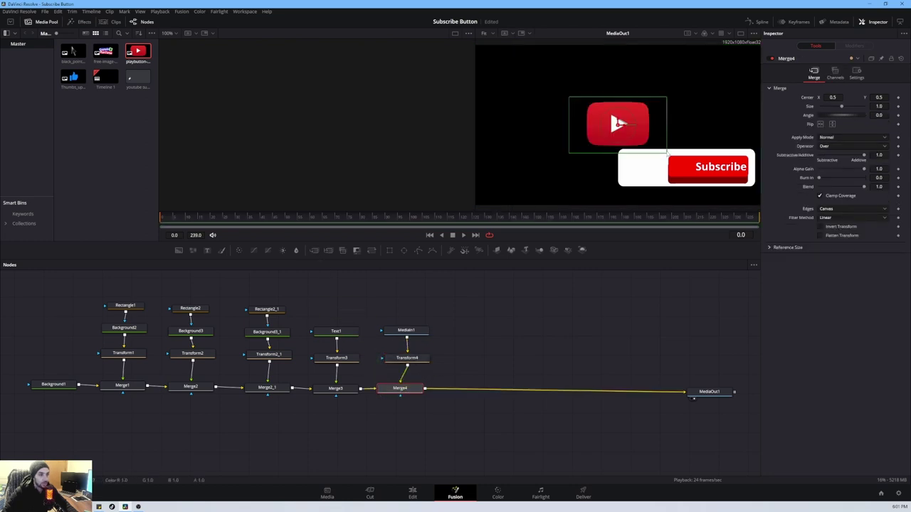
- Shrink the play button image to fit the red button beside the Subscribe text, and align its MediaIn1 and Transform4 nodes above Merge4
left_click_drag(667, 152, 701, 177)
left_click(709, 393)
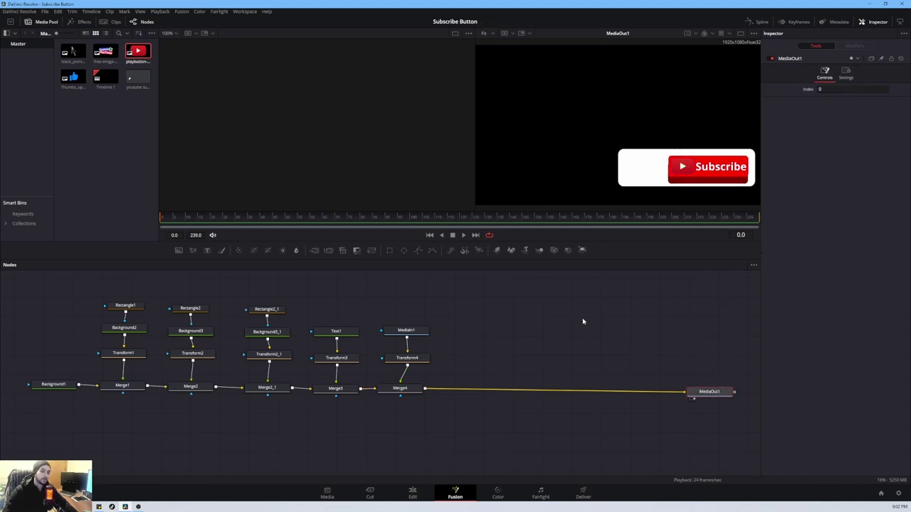
left_click(403, 358)
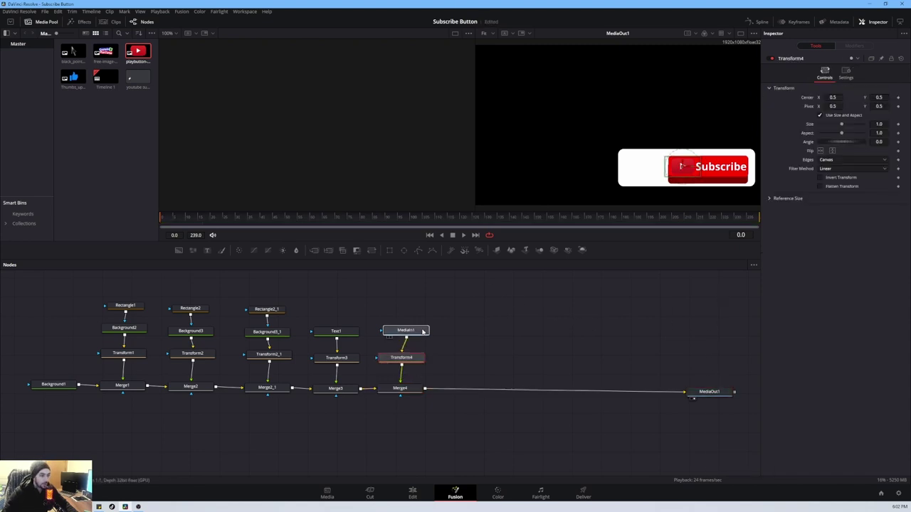
left_click(403, 331)
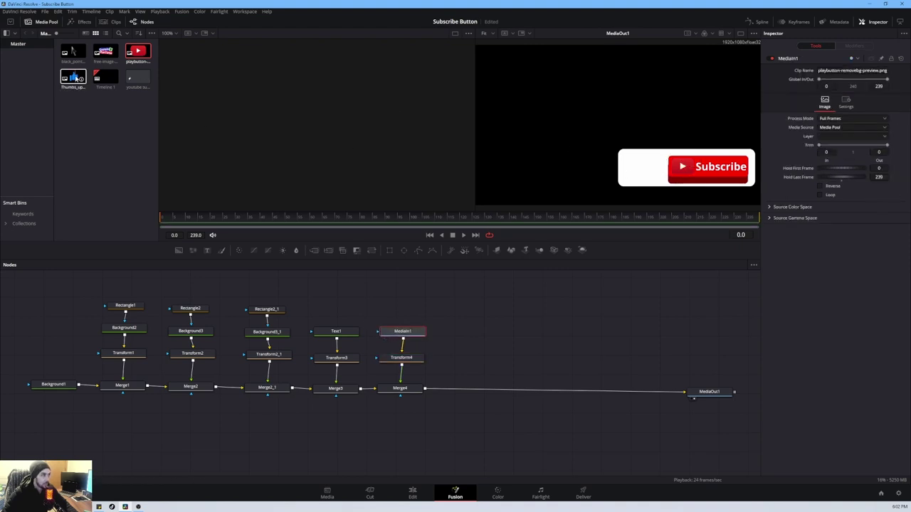
- Add the thumbs-up image through a Transform and a new Merge before MediaOut1, scaled to about 0.44 beside the red button
left_click_drag(76, 78, 473, 326)
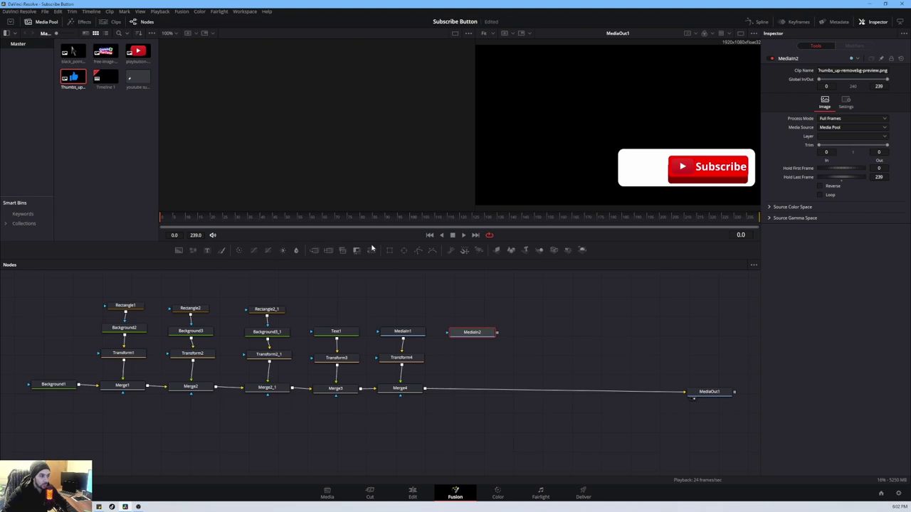
left_click(313, 251)
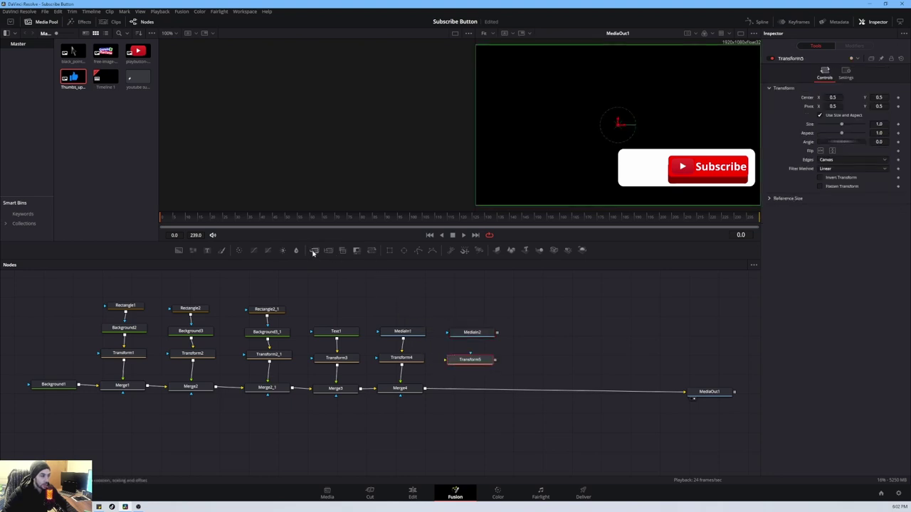
left_click_drag(469, 364, 459, 390)
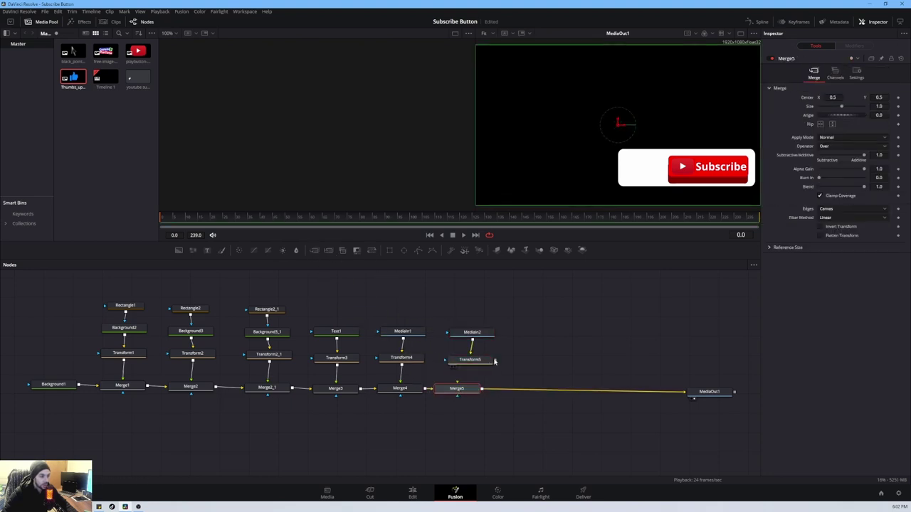
left_click_drag(494, 362, 459, 389)
left_click_drag(667, 142, 677, 180)
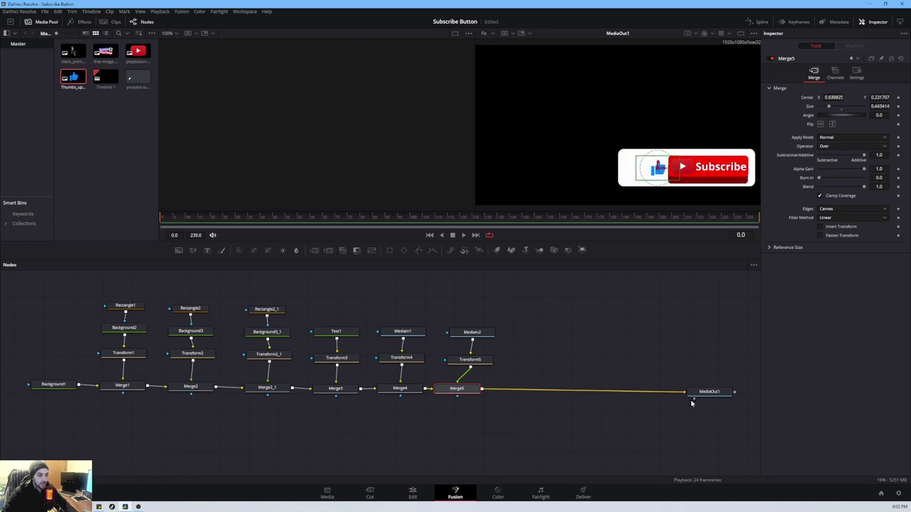
left_click(710, 390)
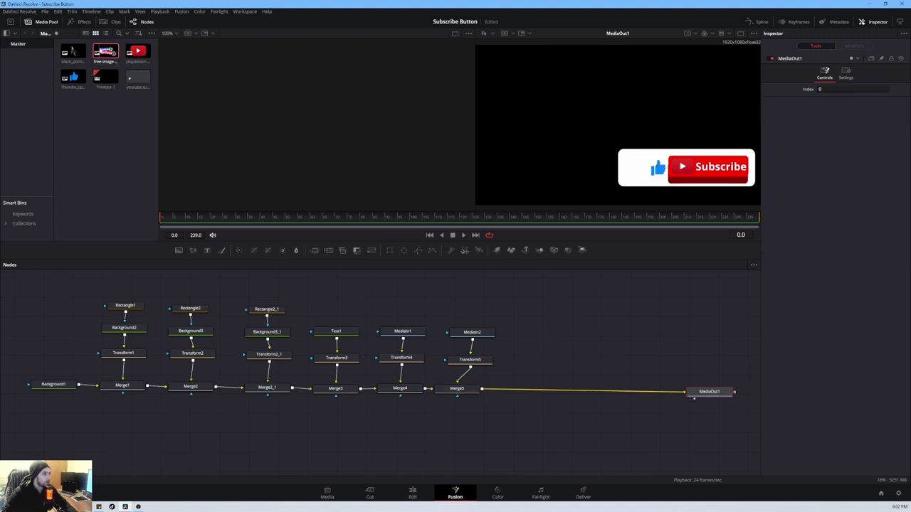
- Add the Captain FunTime logo through a Transform and a new Merge, scaled to about 1.26 at the white panel's empty end
left_click_drag(104, 51, 543, 332)
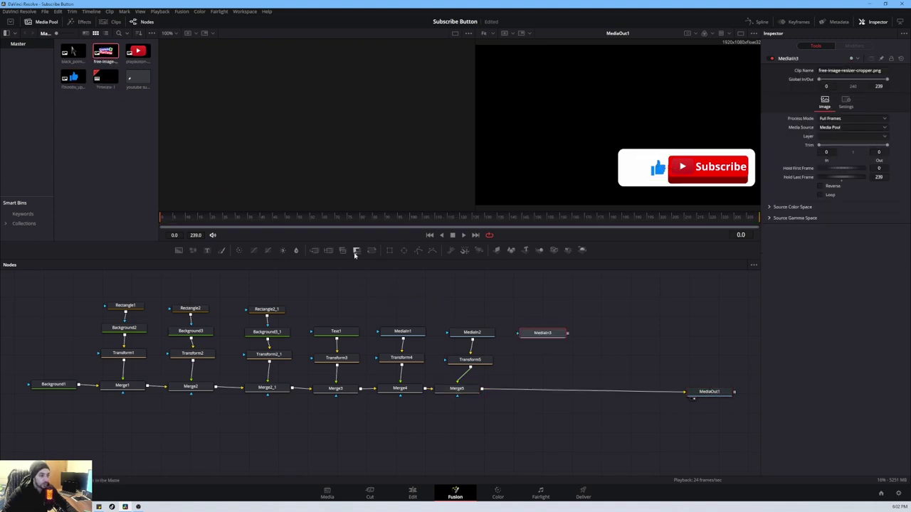
left_click_drag(371, 250, 538, 390)
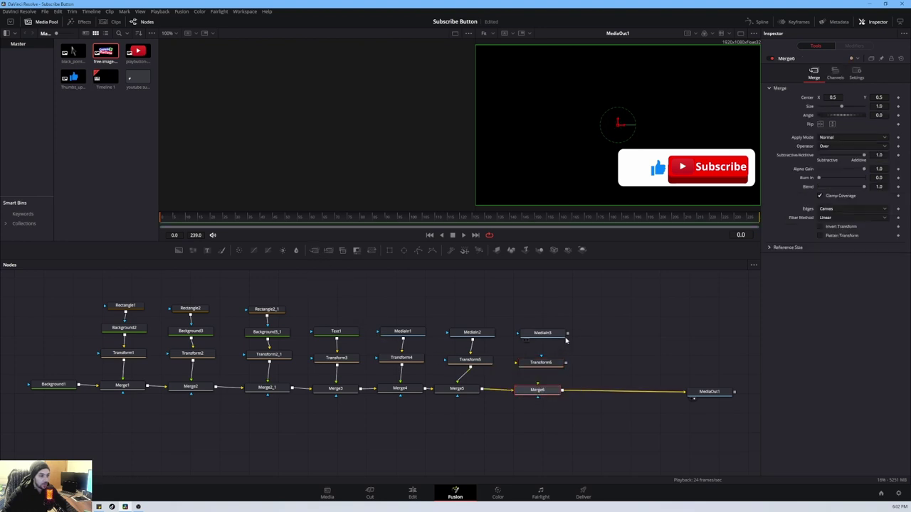
left_click_drag(567, 337, 541, 362)
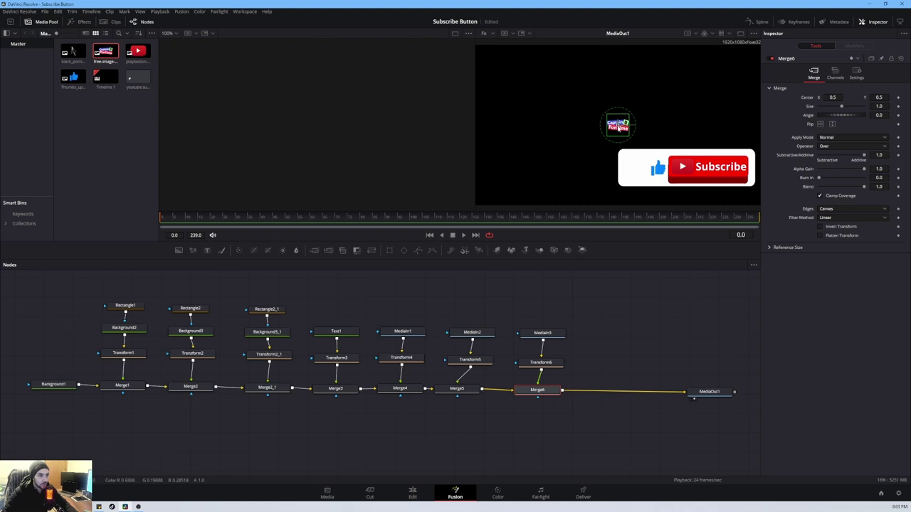
left_click_drag(618, 128, 647, 187)
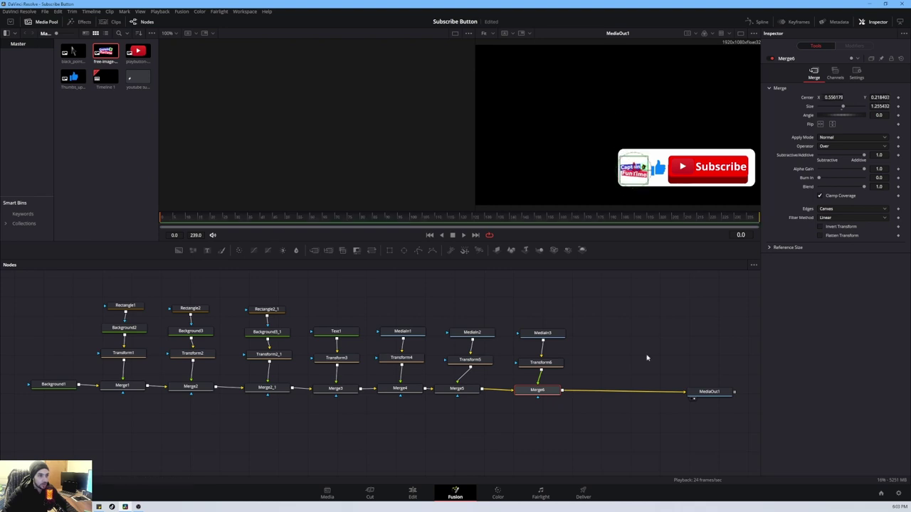
left_click(706, 392)
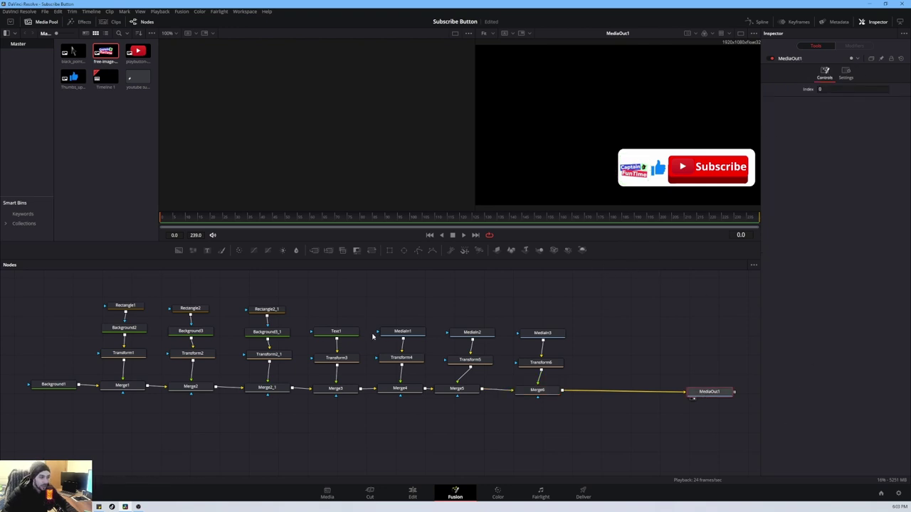
- Reduce Text1's size to 0.0551 and centre the Subscribe text in the red button's free space
left_click(351, 332)
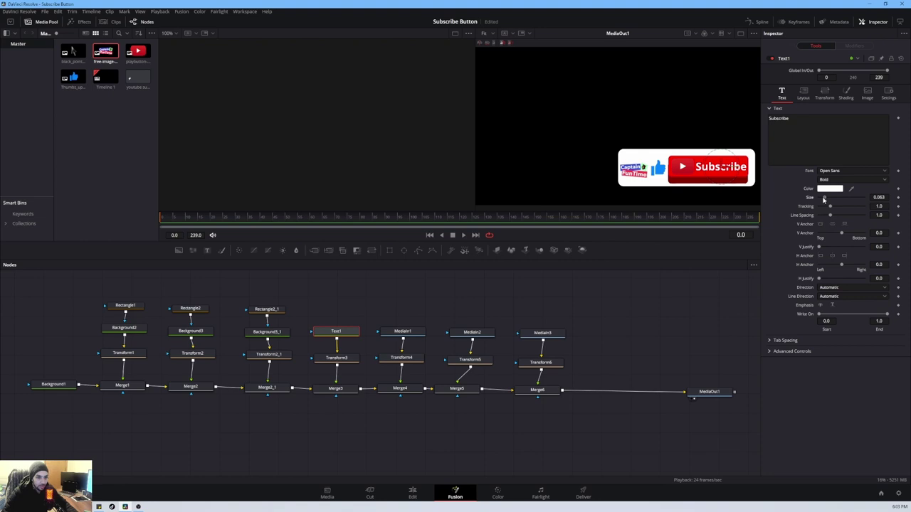
left_click_drag(824, 199, 823, 200)
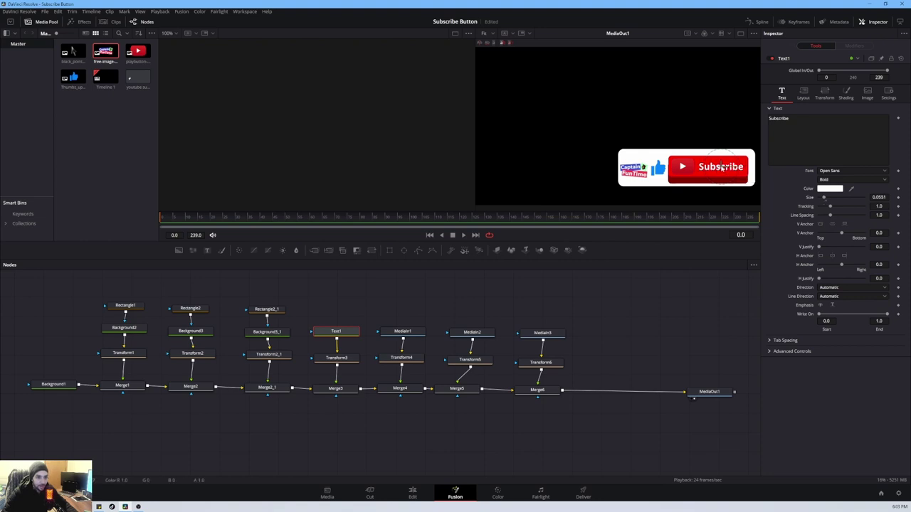
left_click_drag(722, 168, 721, 166)
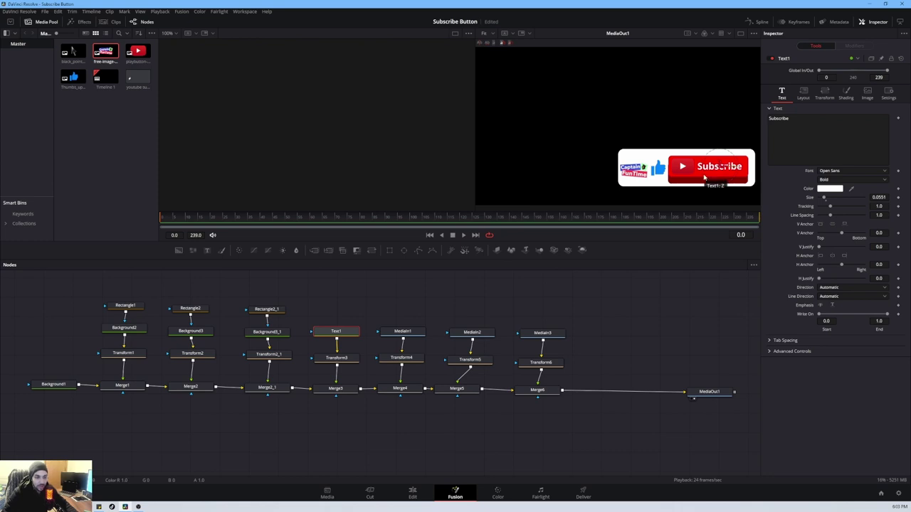
left_click_drag(718, 166, 718, 166)
- Test the fit of "Subscribed" as Text1's content and restore "Subscribe"
left_click(815, 120)
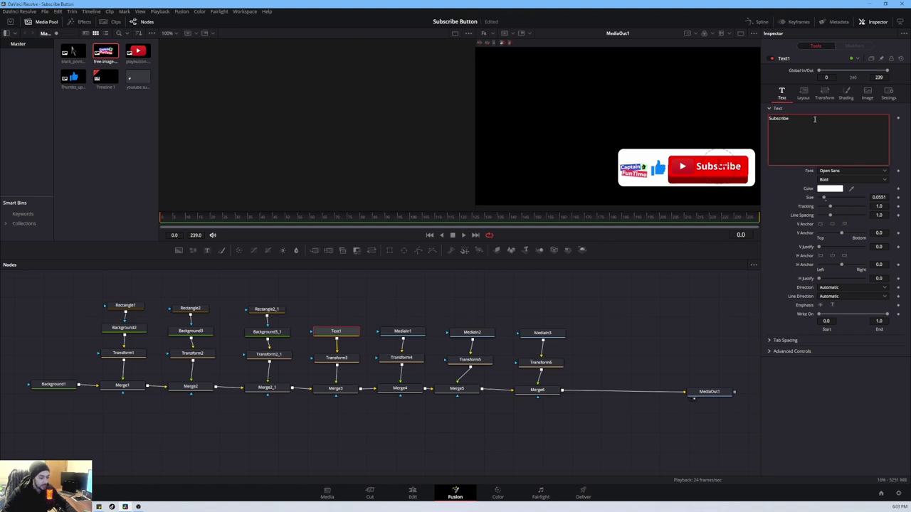
type("d")
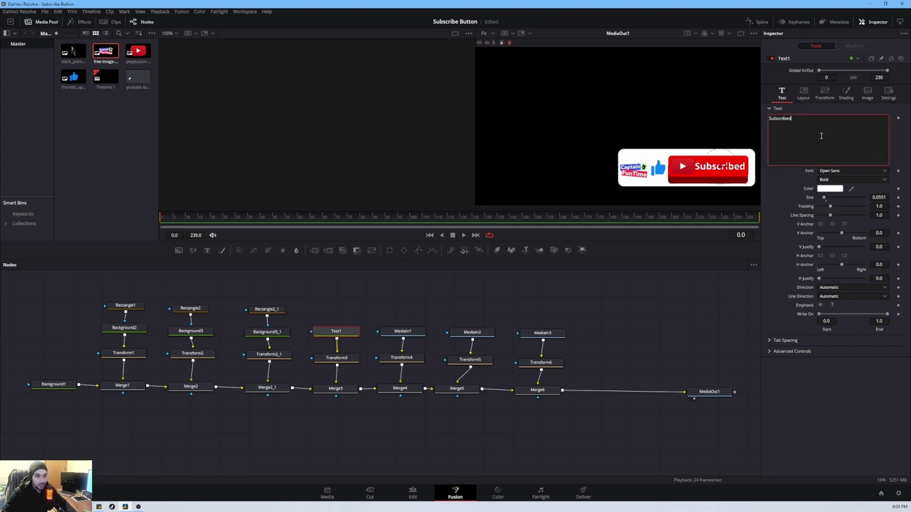
key("BackSpace")
left_click(710, 391)
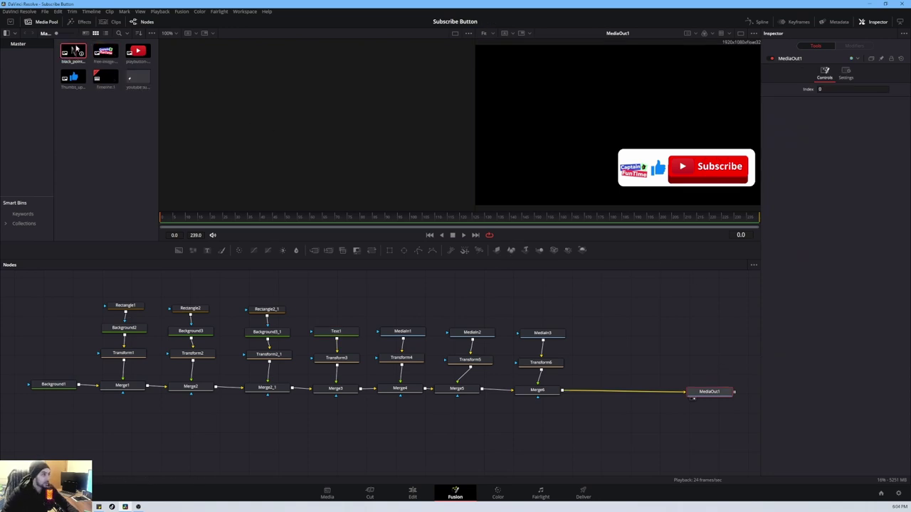
- Add the black pointer image through a Transform and a new Merge, scaled to about 0.51 and placed over the Subscribe text
left_click_drag(74, 54, 611, 333)
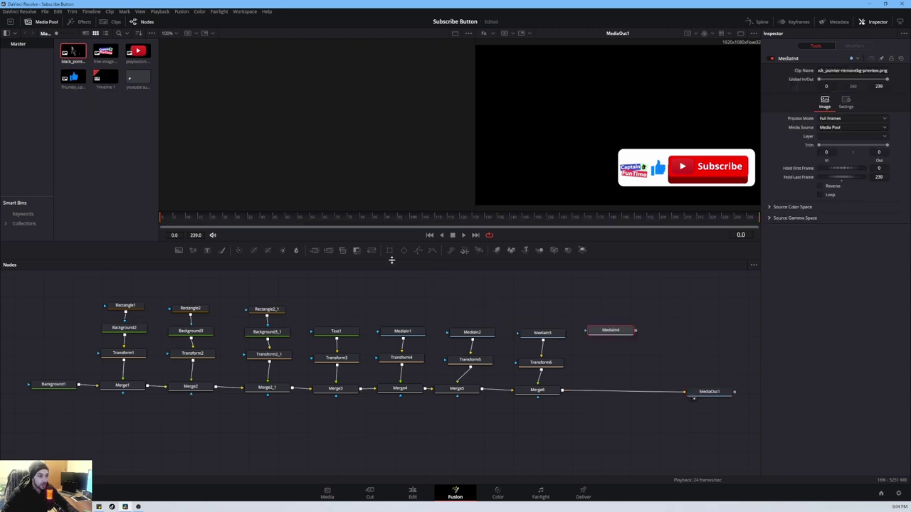
left_click_drag(372, 254, 610, 360)
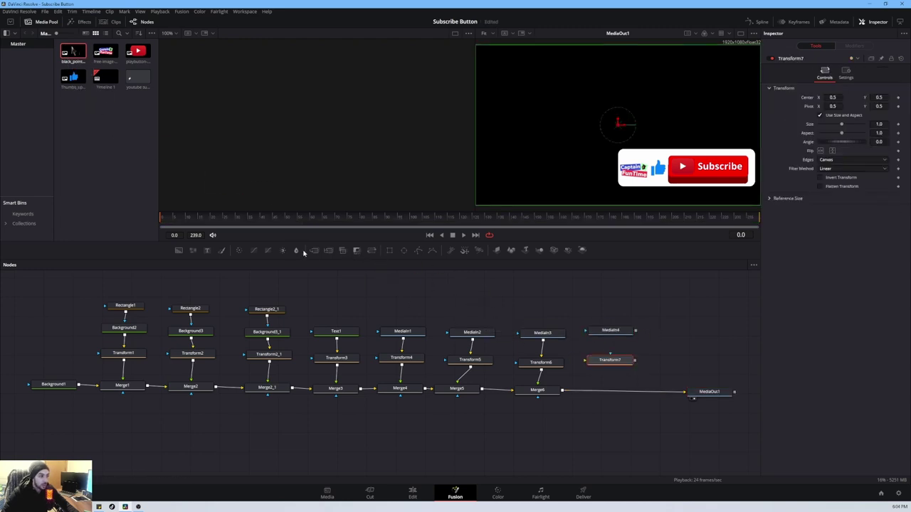
left_click_drag(313, 255, 604, 392)
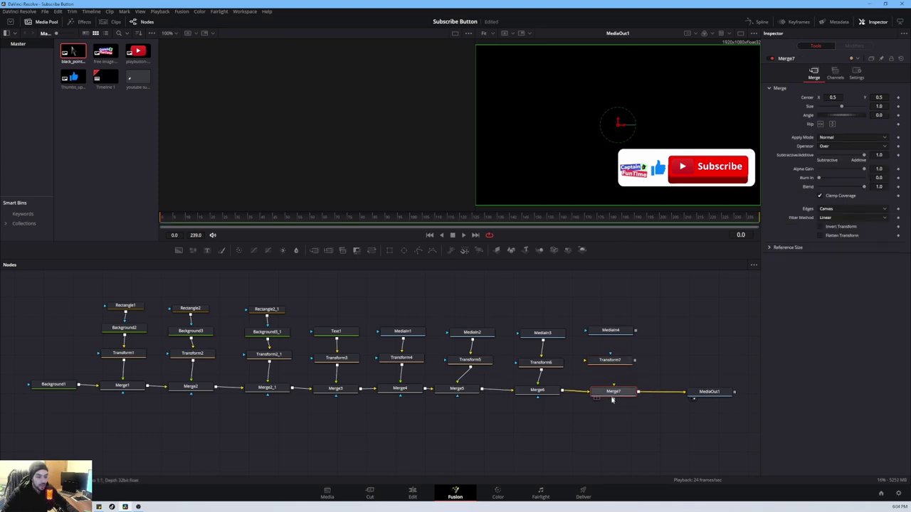
left_click_drag(613, 394, 610, 394)
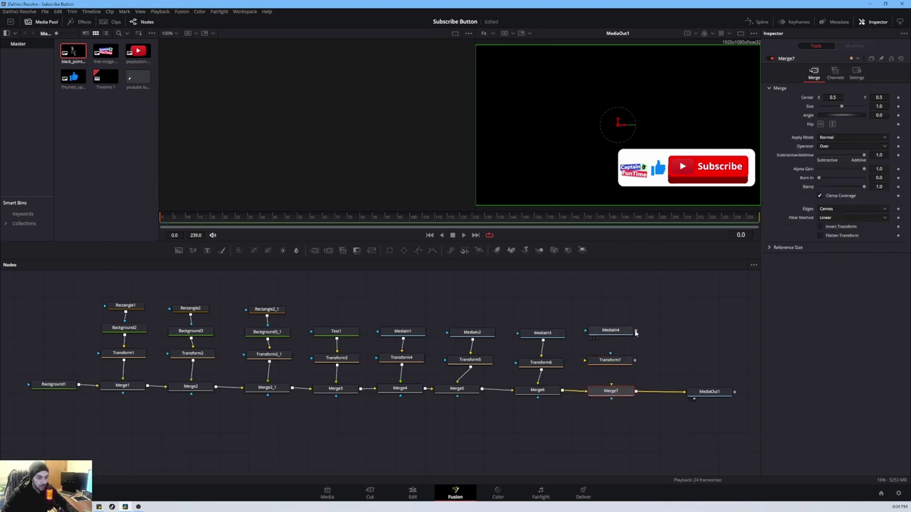
left_click_drag(636, 332, 610, 360)
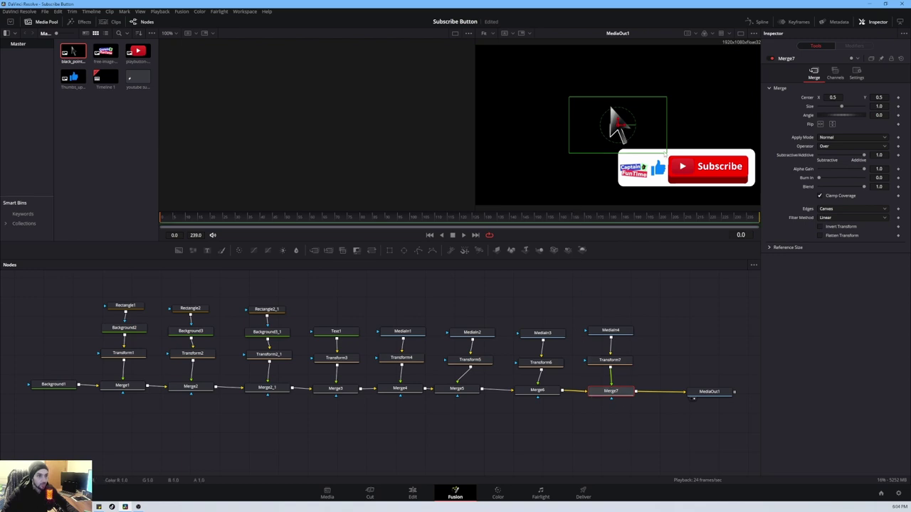
left_click_drag(665, 153, 716, 178)
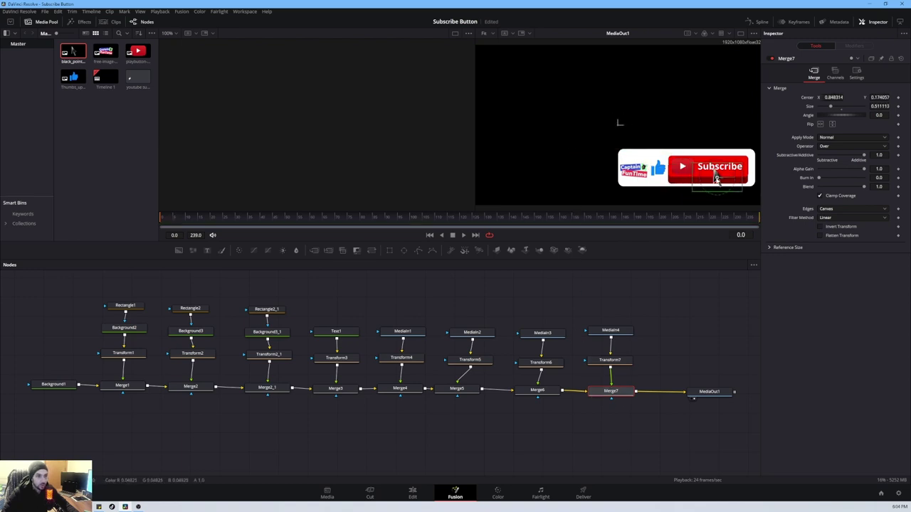
left_click(713, 396)
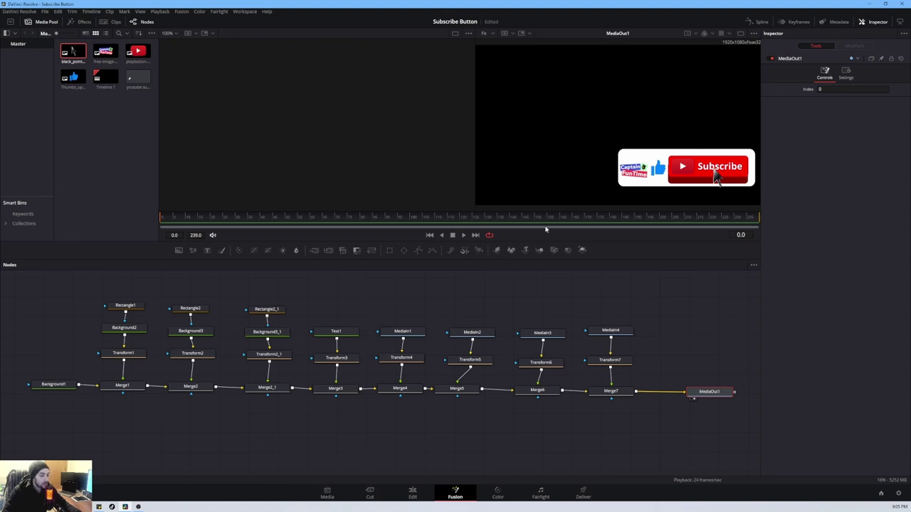
- Review the settings of the image, text, rectangle and background nodes across the node tree
left_click_drag(666, 279, 659, 462)
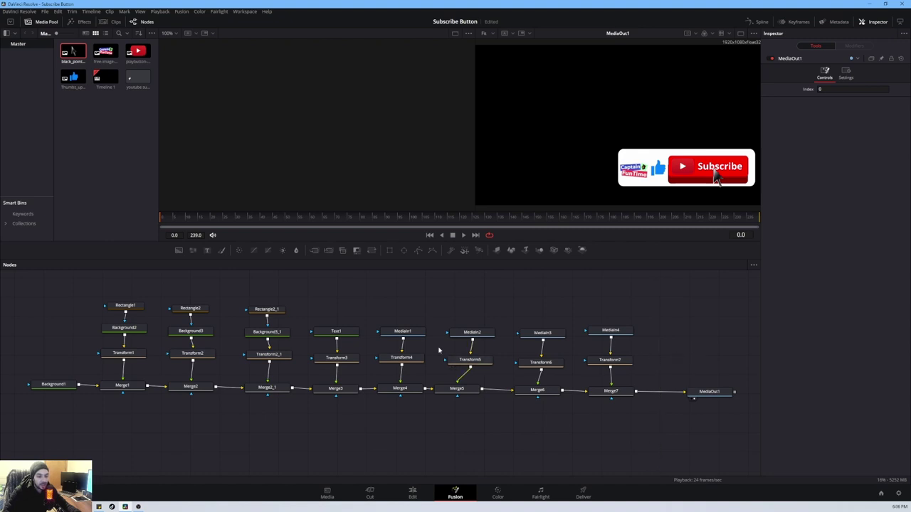
left_click(614, 331)
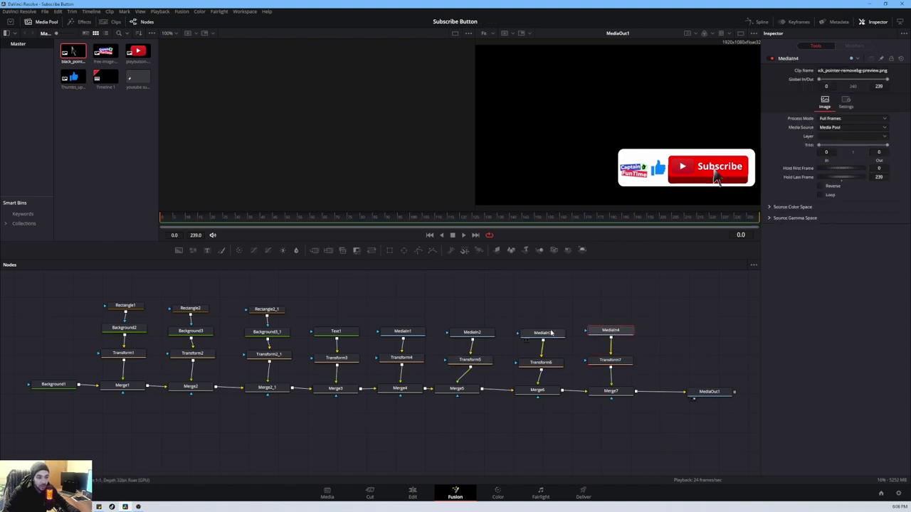
left_click(548, 333)
left_click(335, 330)
left_click(266, 309)
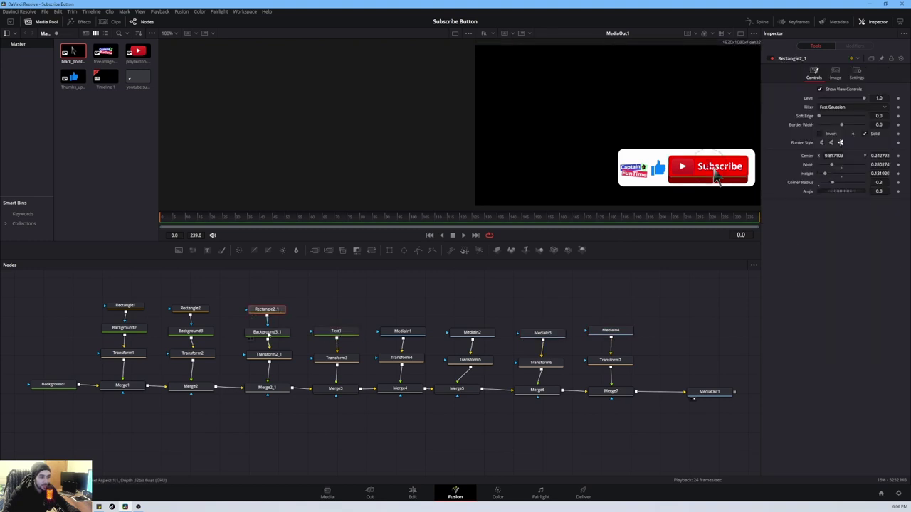
left_click(265, 333)
left_click(210, 331)
left_click(133, 330)
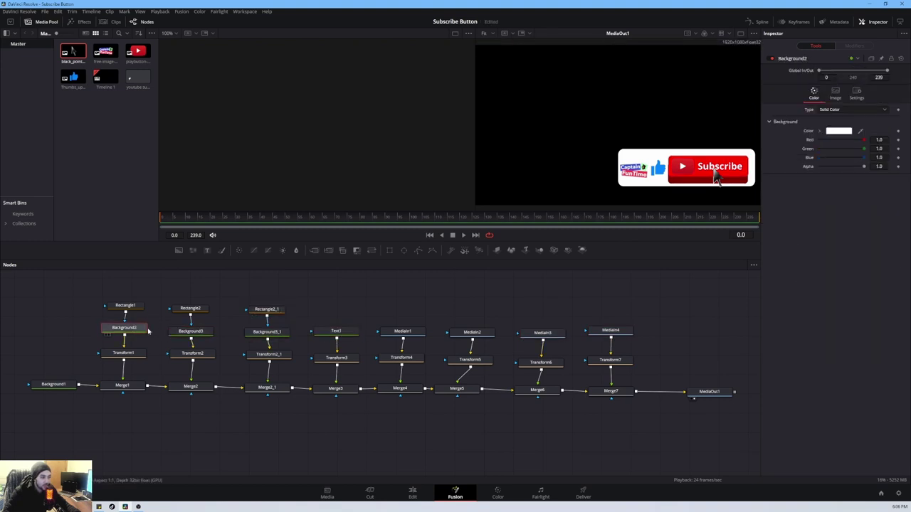
left_click(206, 334)
left_click(263, 335)
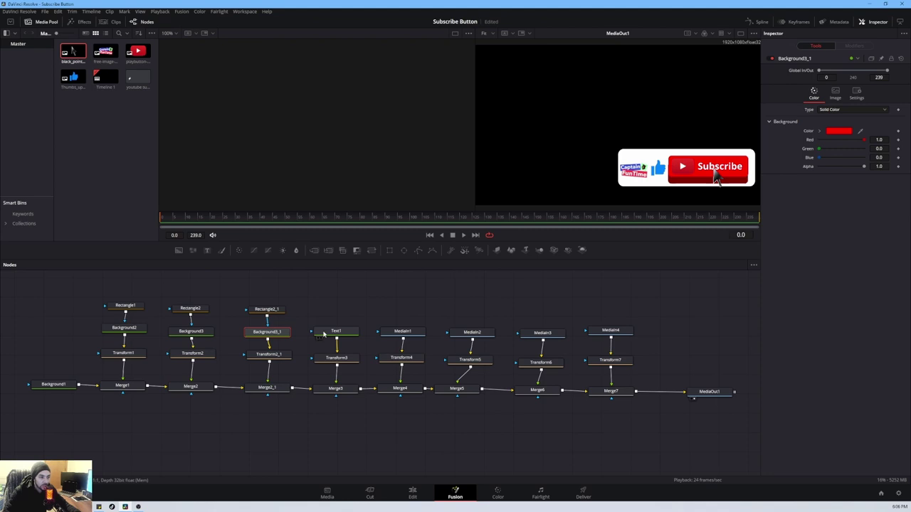
left_click(331, 332)
left_click(402, 331)
left_click(472, 332)
- Place the pointer below the frame with Transform7 and keyframe its Center for a starting position at frame 40
left_click(610, 361)
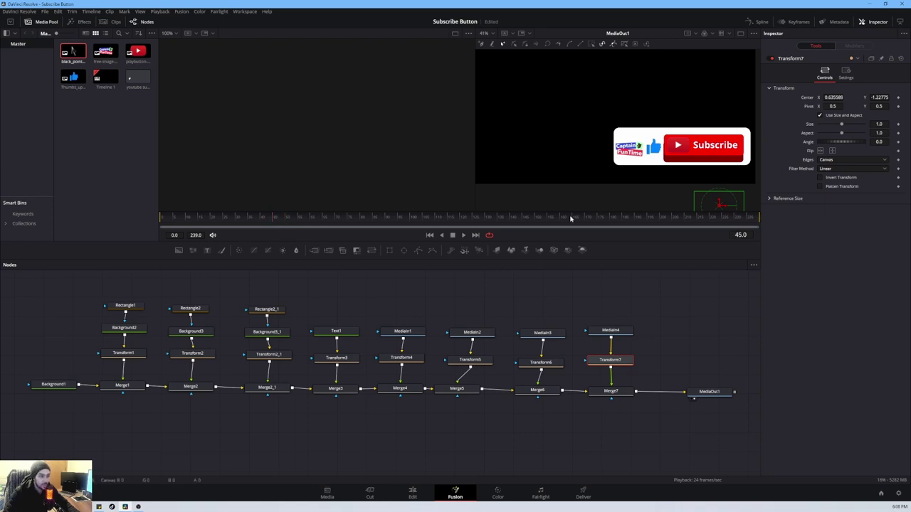
left_click(898, 98)
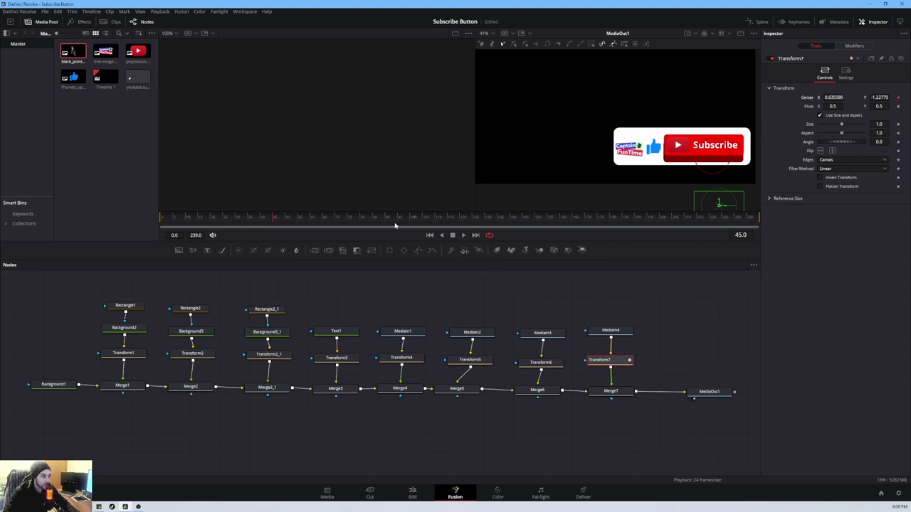
left_click(894, 98)
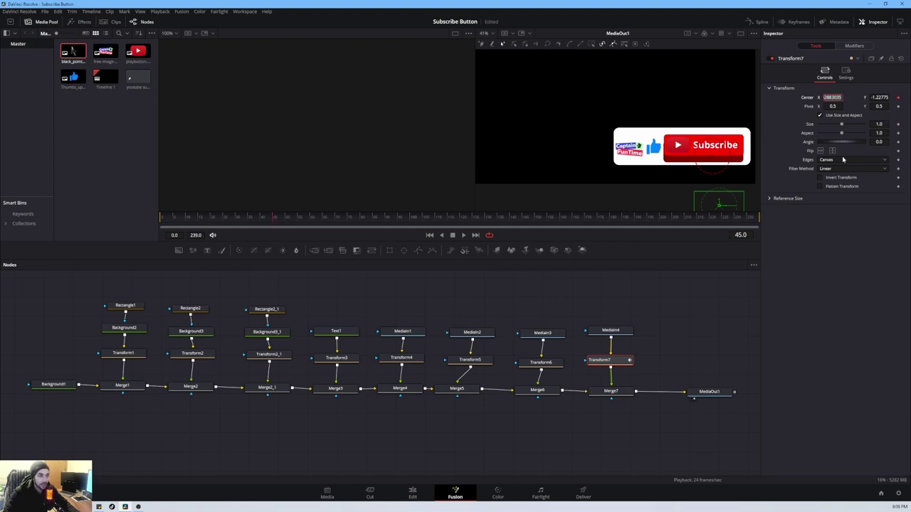
key("Left")
key("Left")
key("Left")
key("Left")
key("Left")
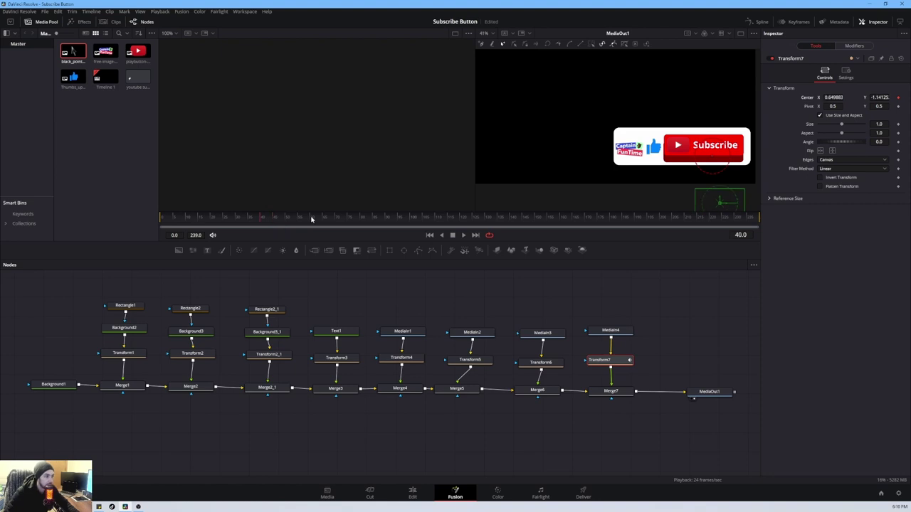
- Move the pointer up onto the Subscribe button and keyframe its Center at frame 60
left_click_drag(720, 201, 705, 151)
left_click(894, 98)
left_click(310, 218)
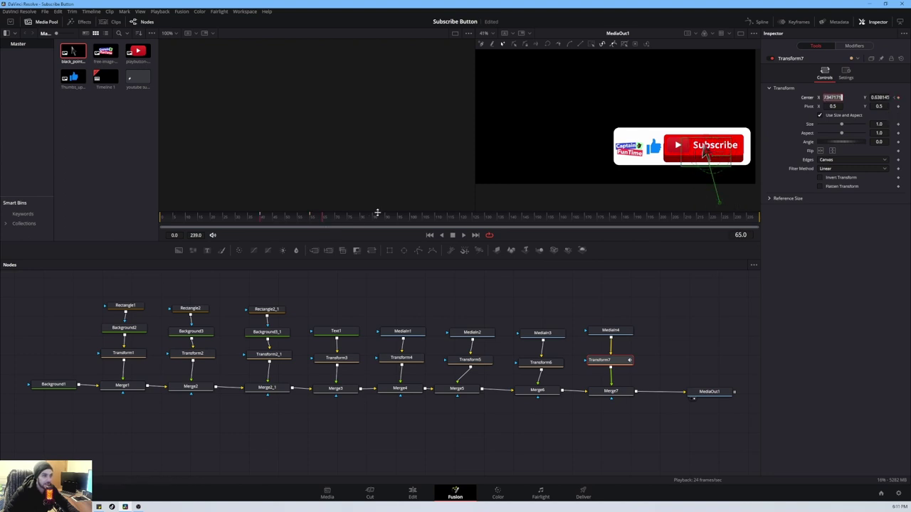
- Move the pointer onto the thumbs-up icon at frame 65 and advance the playhead to frame 100
left_click_drag(703, 149, 654, 152)
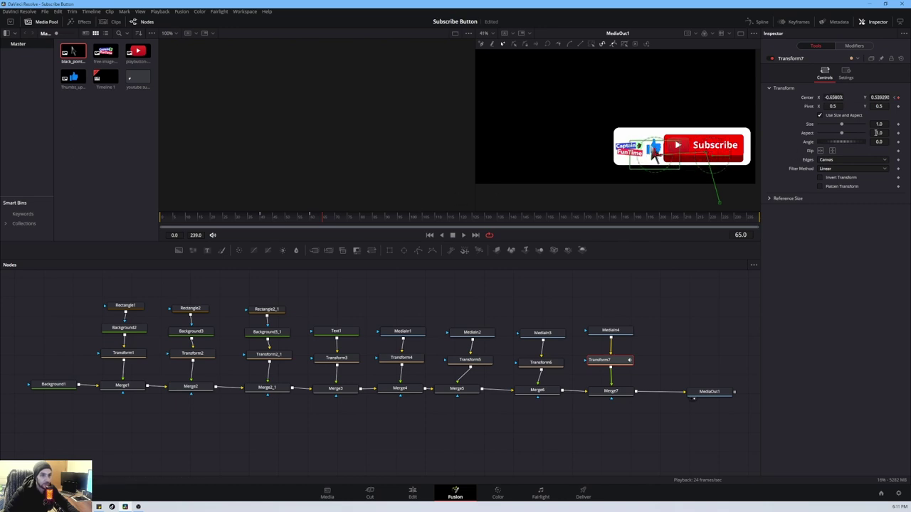
left_click_drag(260, 218, 287, 227)
left_click_drag(341, 233, 411, 234)
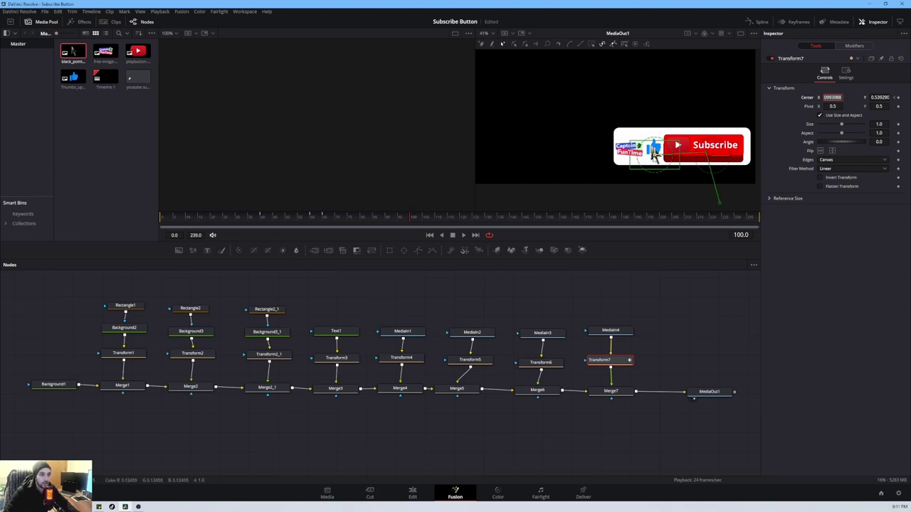
- Move the pointer straight down from the thumbs-up icon to below the frame at frame 100, keyframe its Center, and play back the motion
left_click_drag(654, 153, 655, 207)
left_click(895, 99)
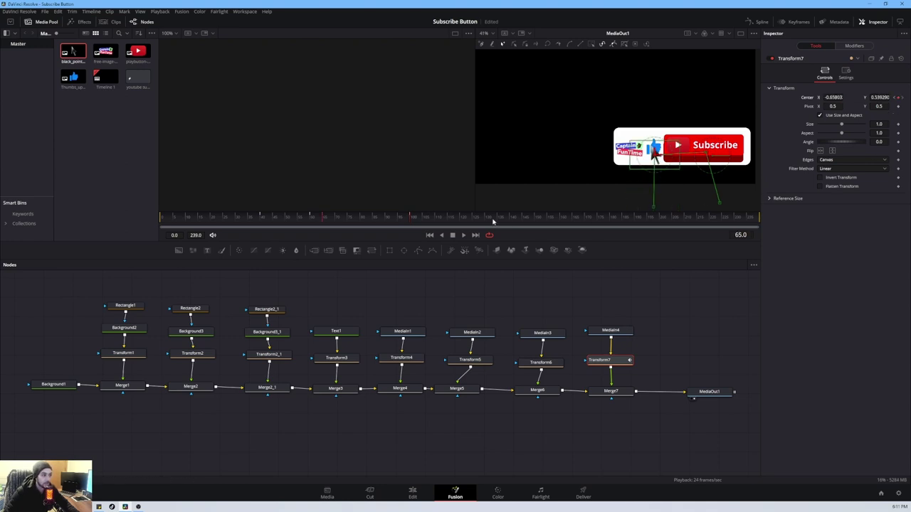
left_click(429, 235)
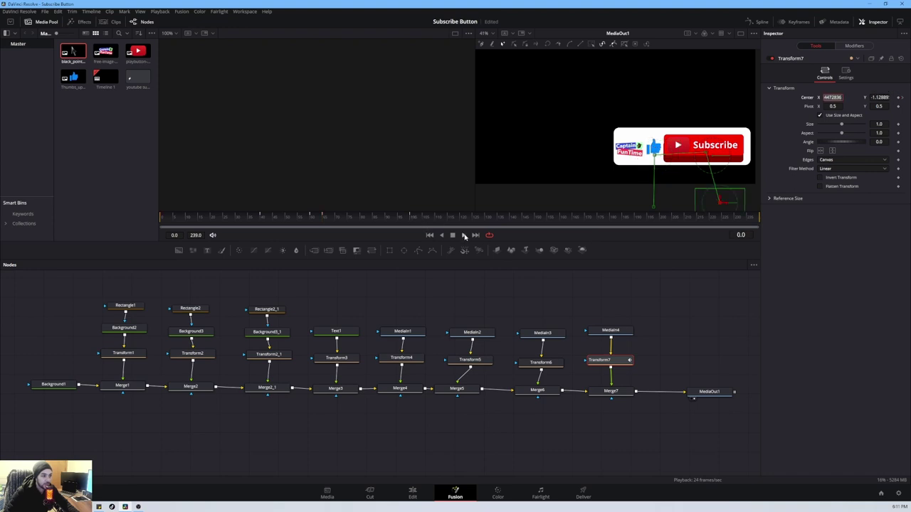
left_click(464, 235)
left_click(322, 216)
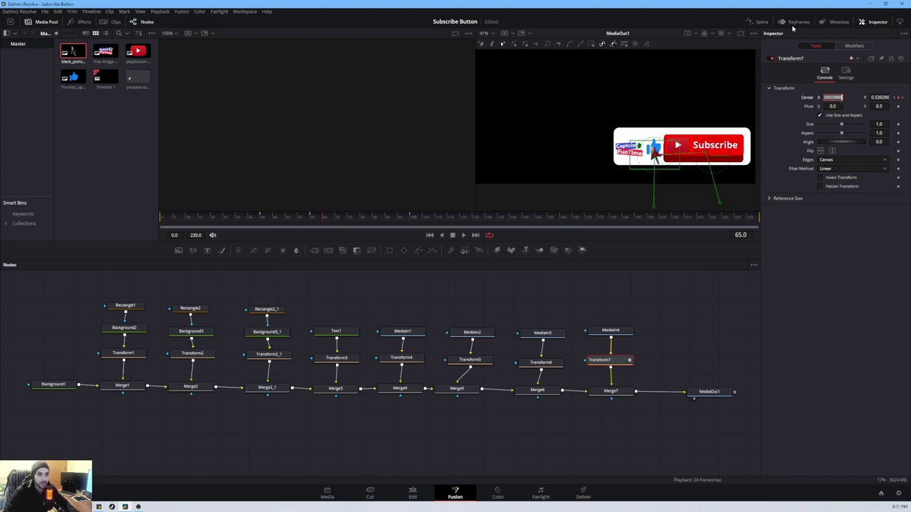
- Show Transform7's Center displacement curve in the Spline editor, fit it, and apply Smooth to all of its keyframes
left_click(760, 22)
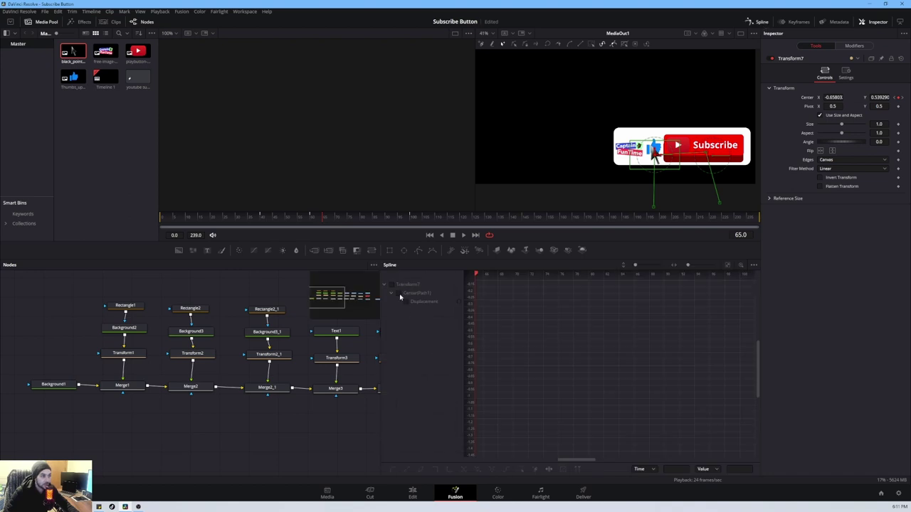
left_click(391, 286)
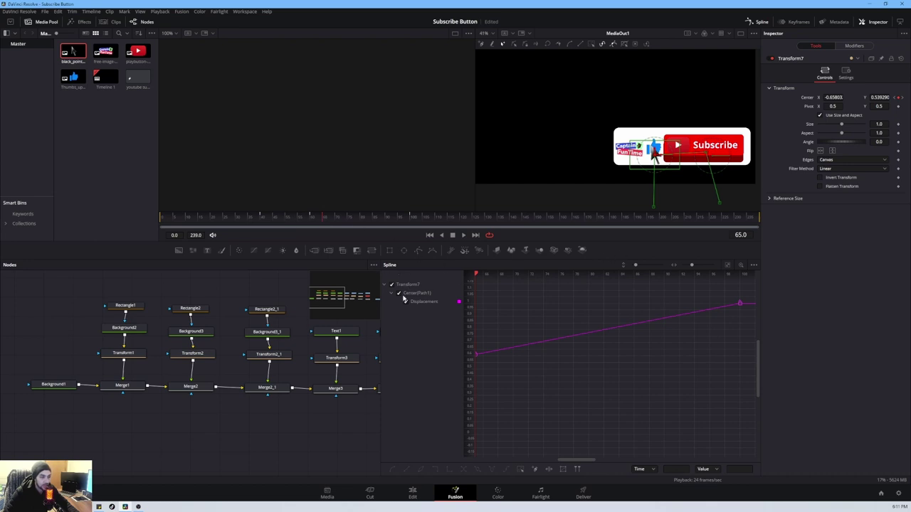
left_click(727, 265)
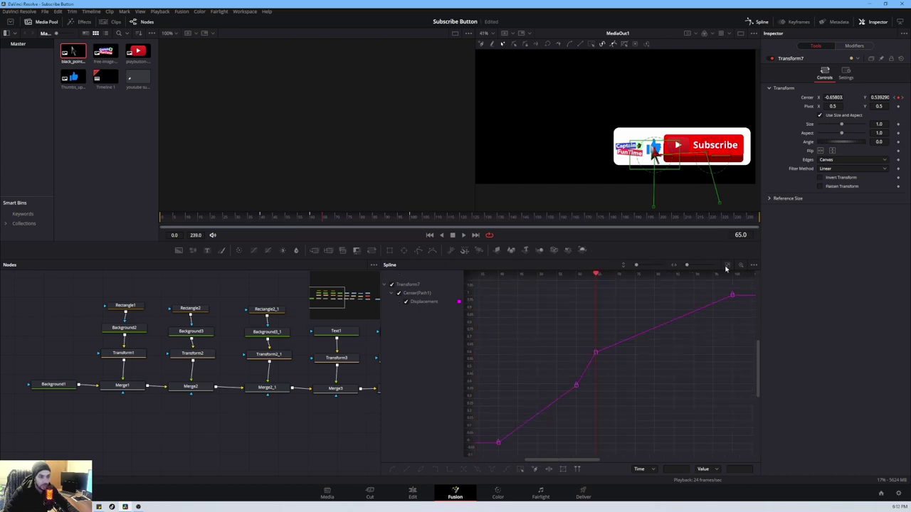
left_click_drag(745, 286, 491, 460)
right_click(598, 353)
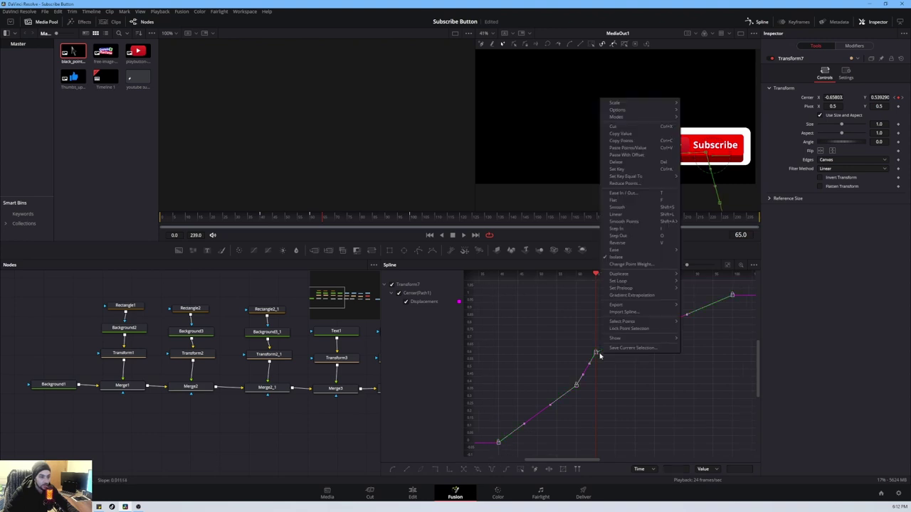
left_click(638, 209)
left_click_drag(588, 359, 585, 358)
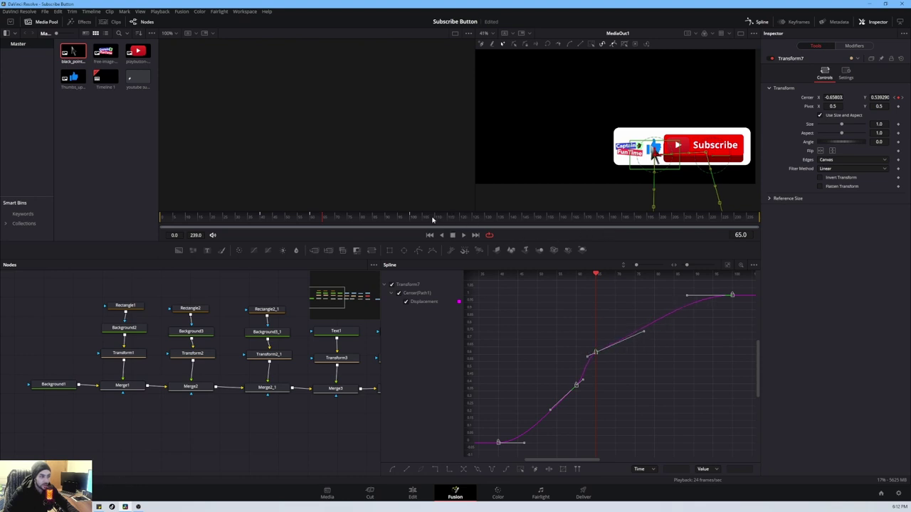
- Play back the smoothed pointer animation from frame 0
left_click_drag(330, 220, 154, 224)
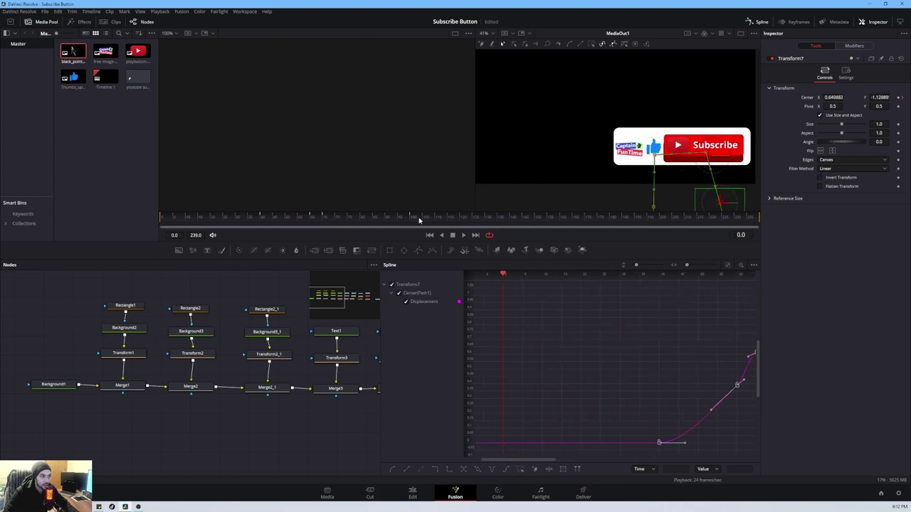
left_click(464, 235)
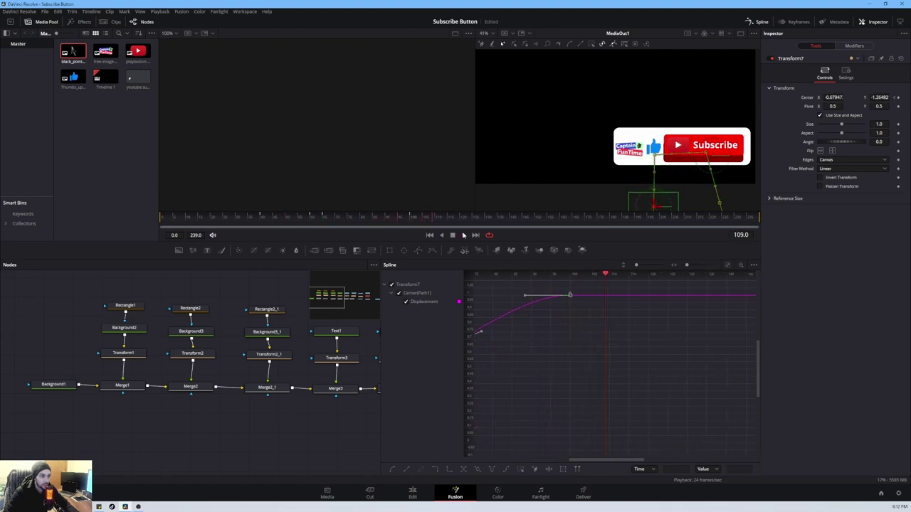
left_click(463, 235)
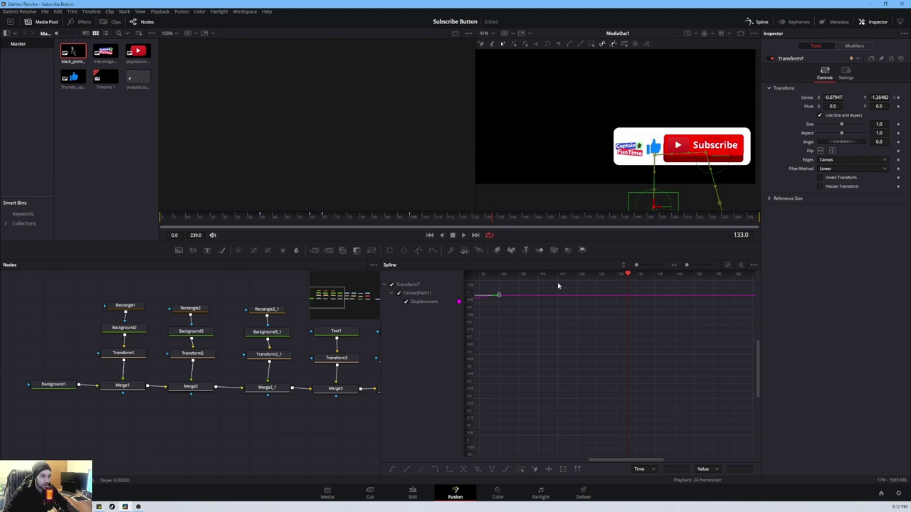
- Retime the pointer's thumbs-up keyframe from frame 65 to frame 75 in the Spline editor and play back the animation
left_click_drag(561, 315, 592, 321)
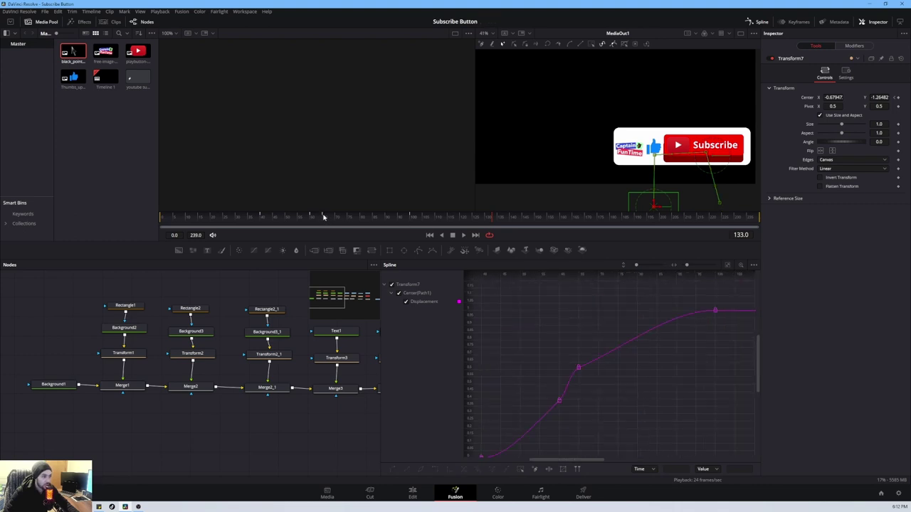
left_click(324, 217)
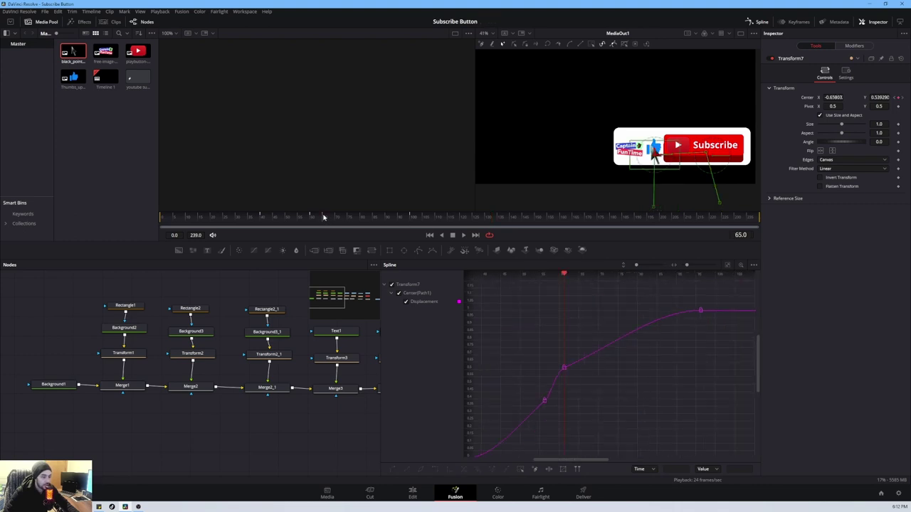
left_click(563, 368)
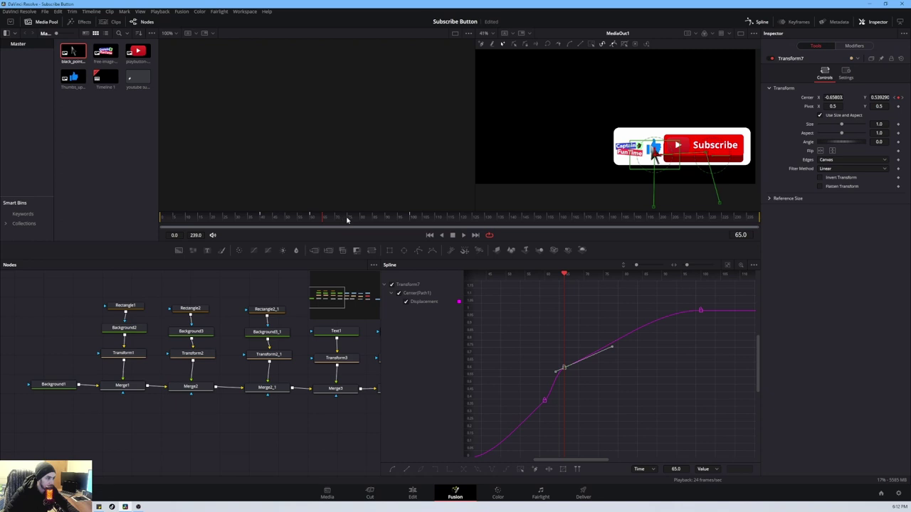
double_click(676, 469)
type("75")
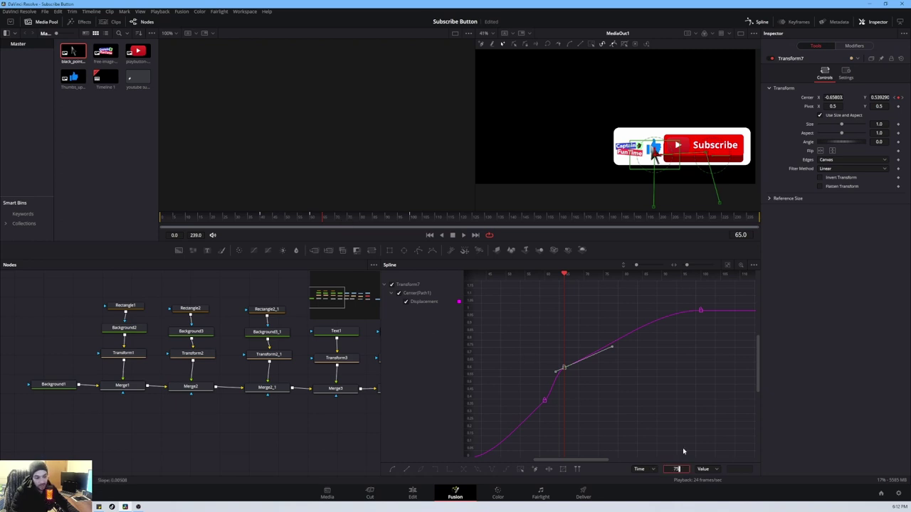
key("Return")
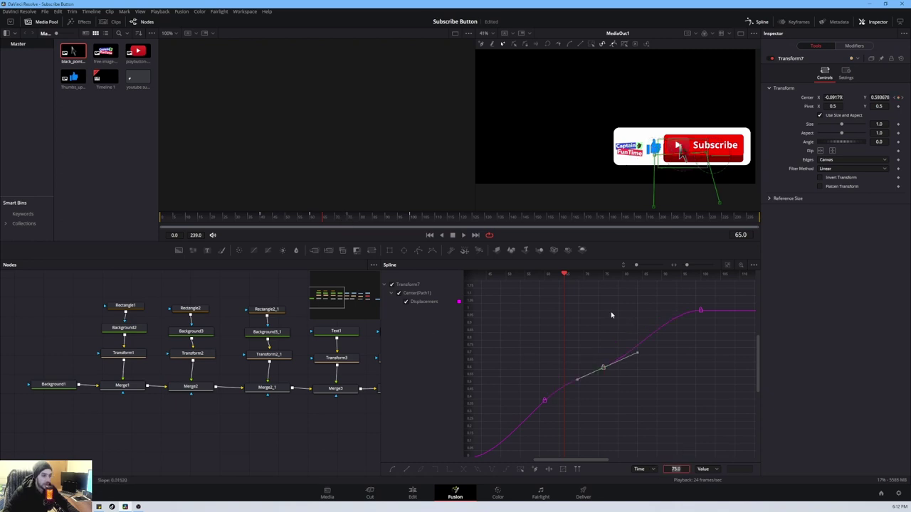
left_click(464, 235)
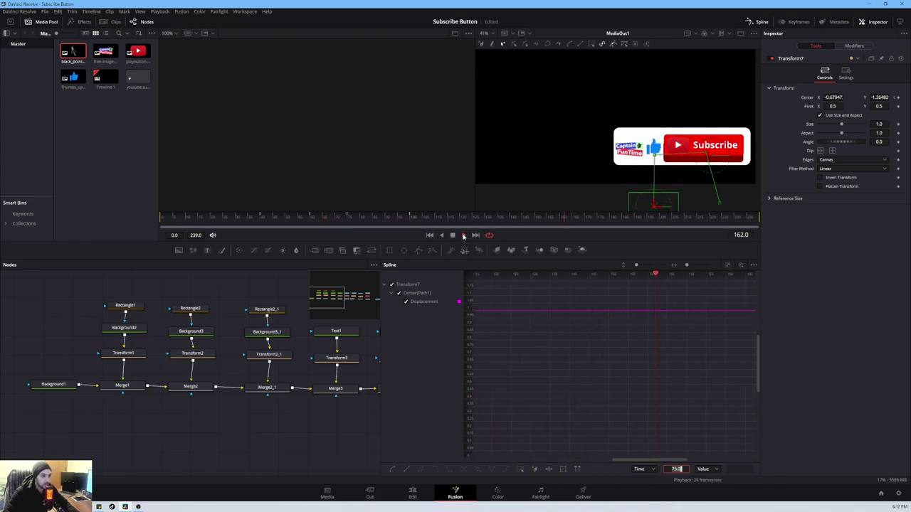
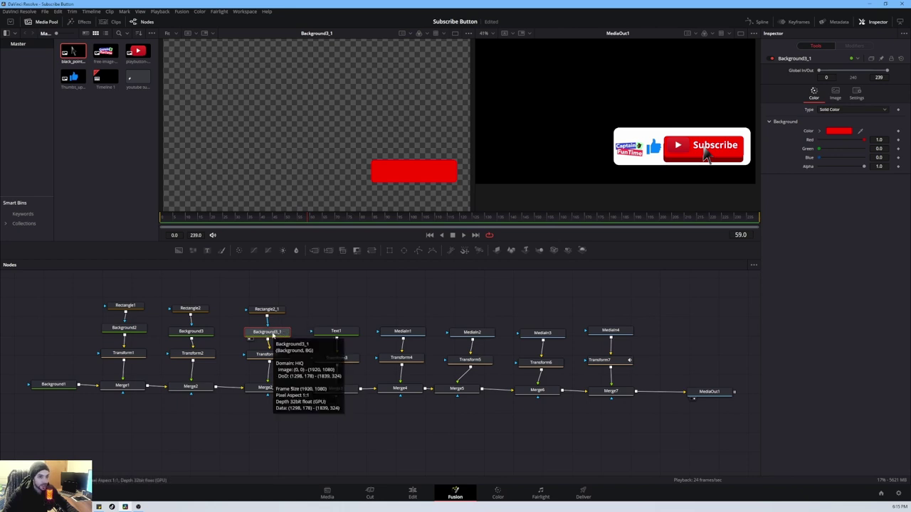
- Keyframe Rectangle2_1's Center at frame 59 and lower the red button face to Center Y 0.203571 at frame 61
left_click(273, 312)
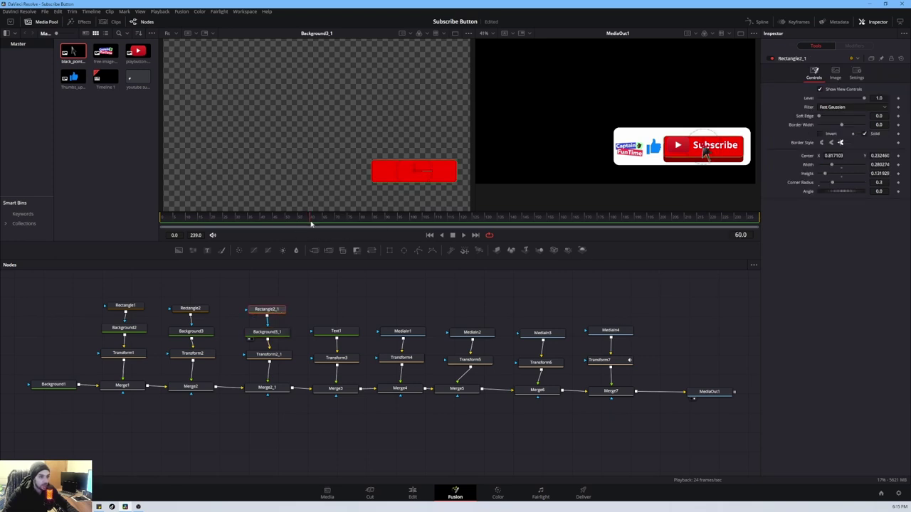
left_click(898, 156)
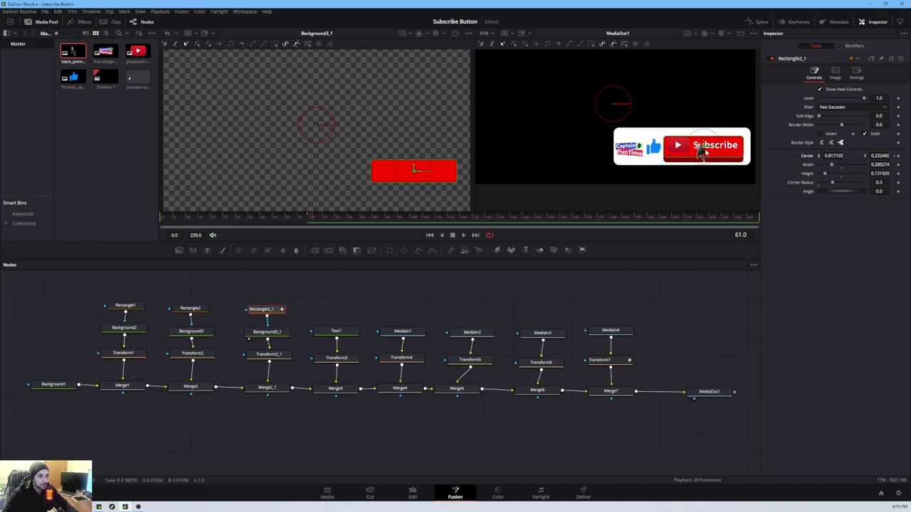
left_click_drag(703, 147, 702, 152)
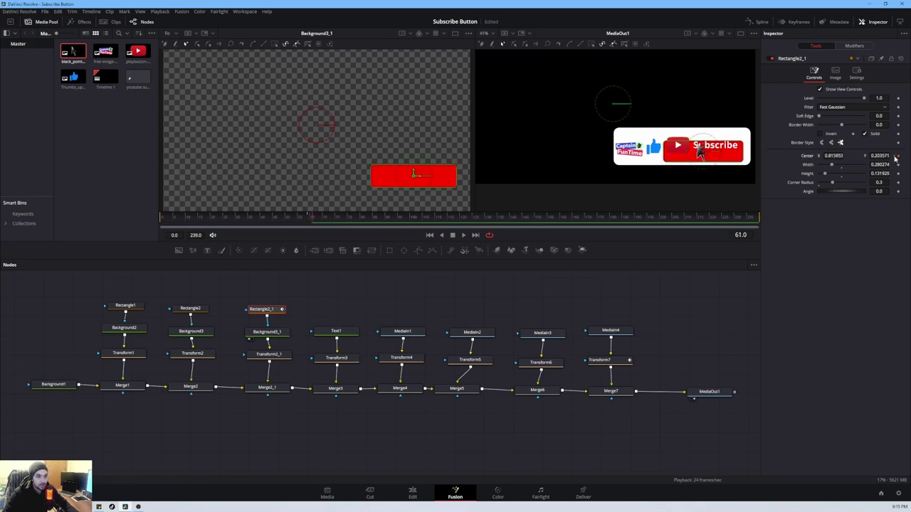
- Return Rectangle2_1's Center to Y 0.232460 with a keyframe at frame 62 and play back the button press
mouse_move(310, 218)
left_mouse_down()
mouse_move(286, 225)
mouse_move(317, 227)
left_mouse_up()
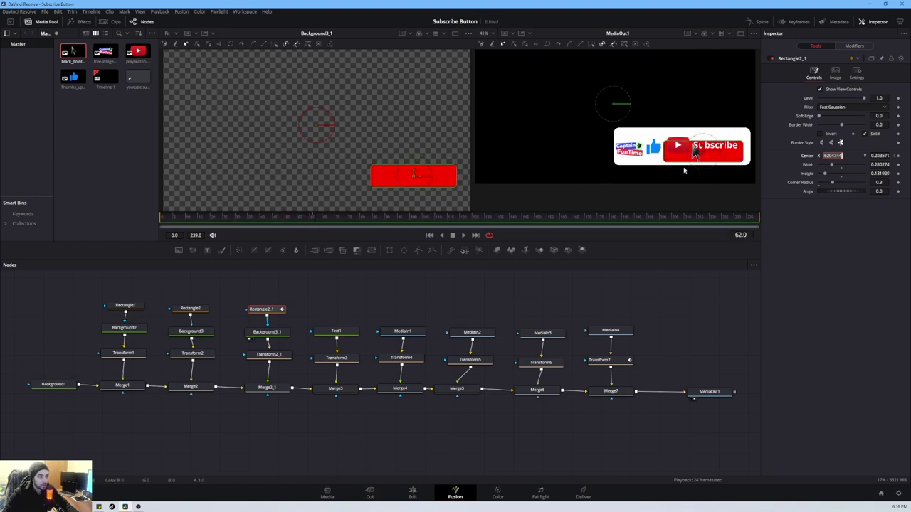
left_click(893, 156)
left_click(169, 222)
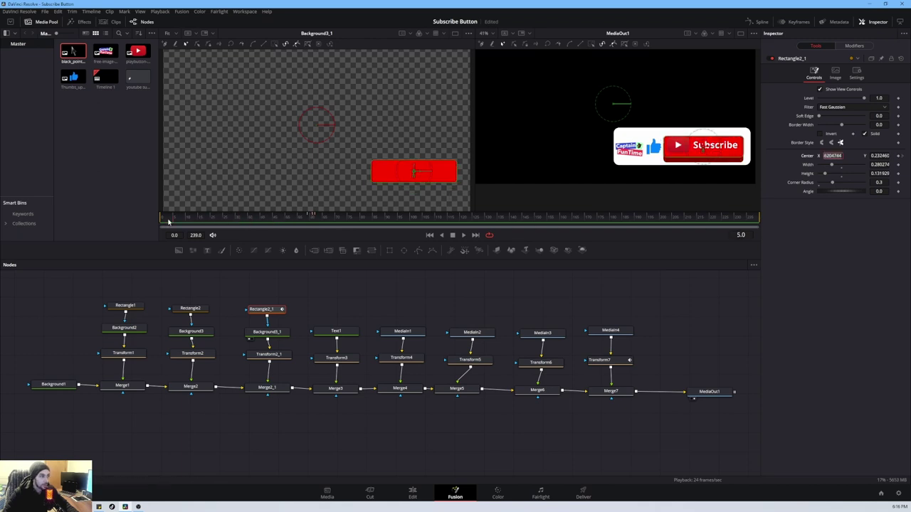
left_click(452, 236)
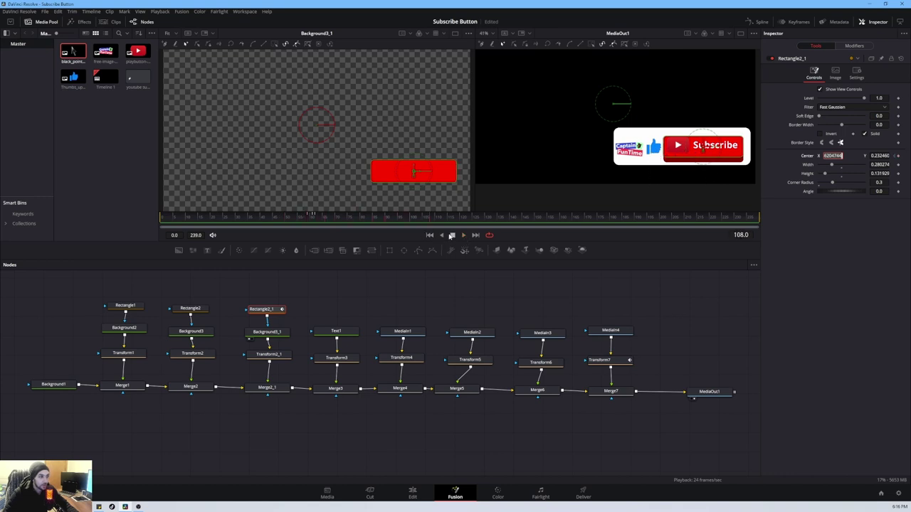
- Isolate Rectangle2_1's Center displacement curve in the Spline editor, fit it, and apply Smooth to all of its keyframes
left_click(313, 214)
left_click(756, 21)
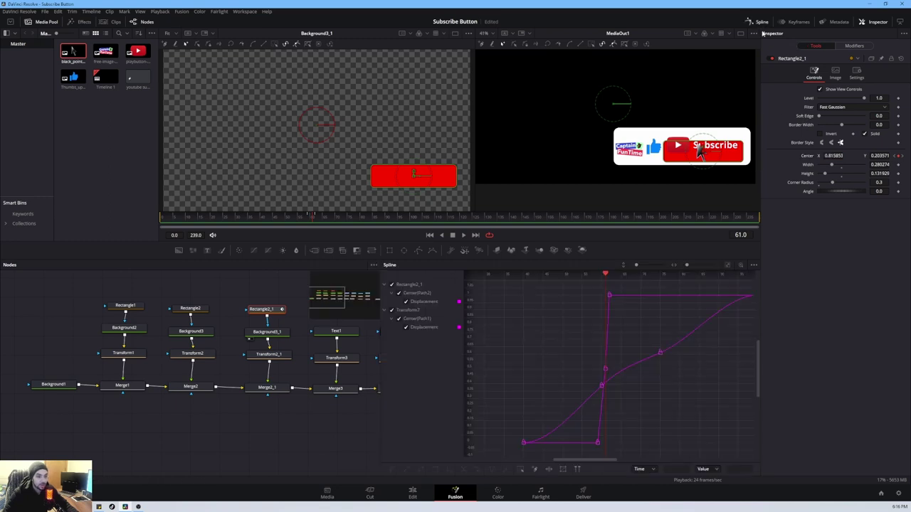
left_click(392, 311)
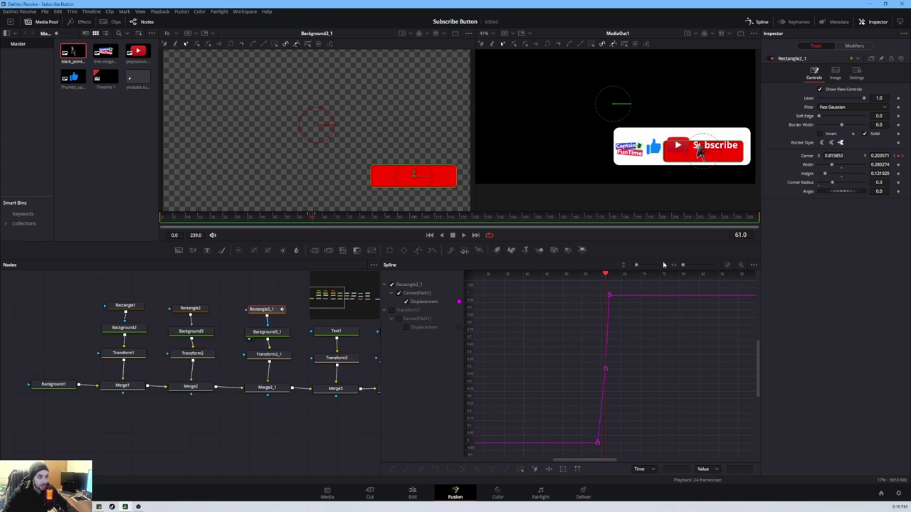
left_click(727, 264)
left_click_drag(747, 288, 494, 461)
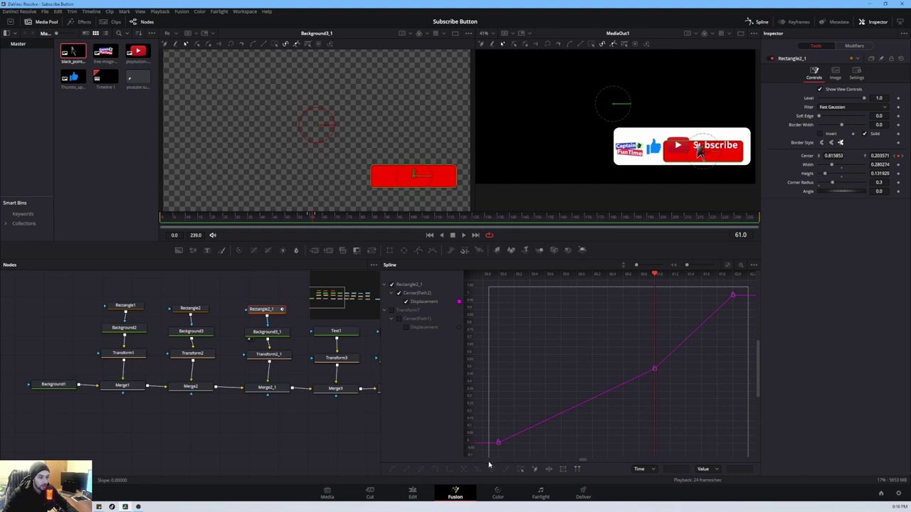
right_click(613, 391)
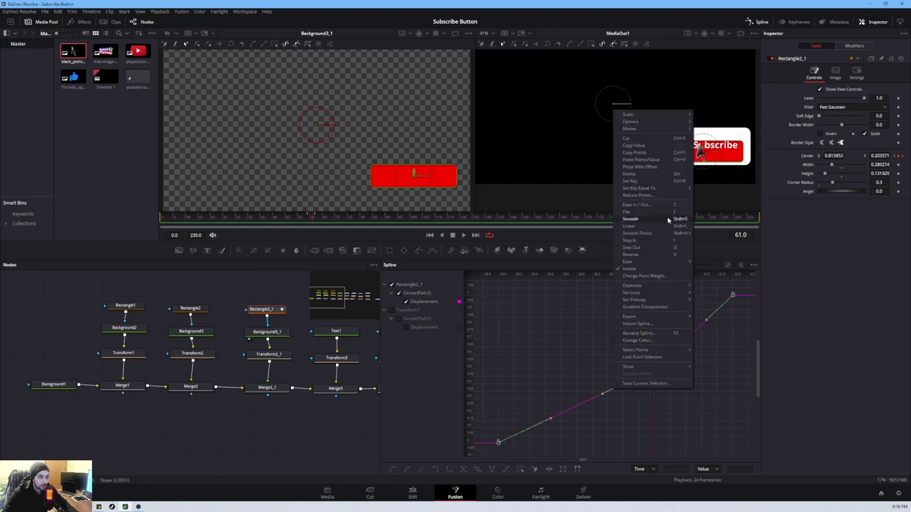
left_click(671, 218)
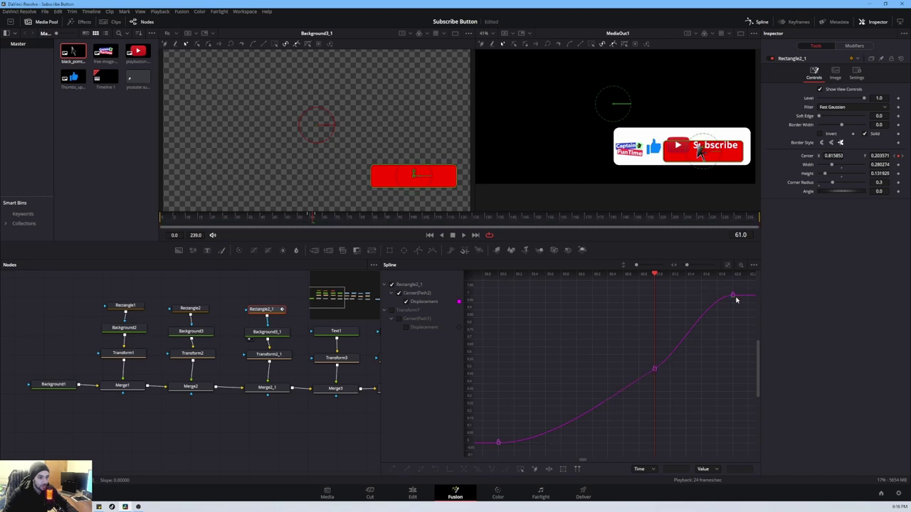
- Play back the pointer and smoothed button press together from before the first pointer keyframe
left_click_drag(311, 220, 222, 223)
left_click(463, 235)
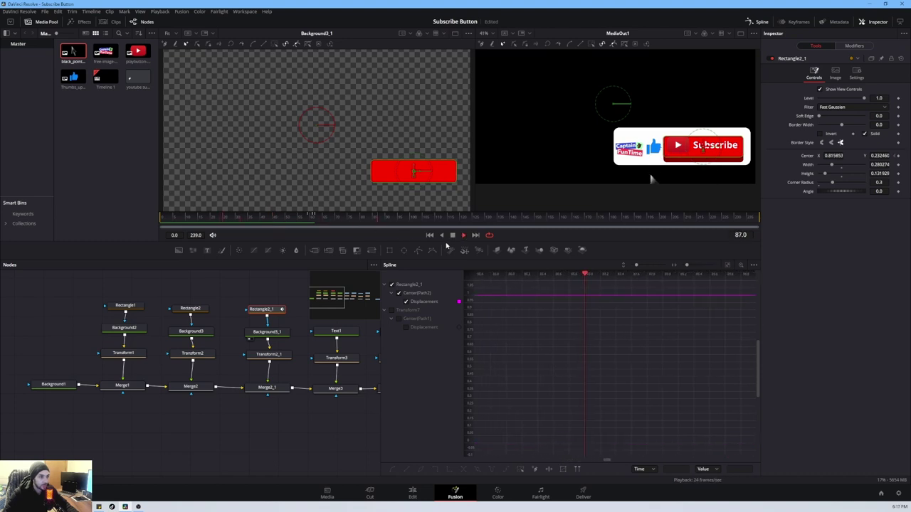
left_click(452, 235)
- Show Transform7's curve alongside Rectangle2_1's, retime the pointer's frame 60 keyframe to frame 59, and check the frames up to 61
left_click(311, 218)
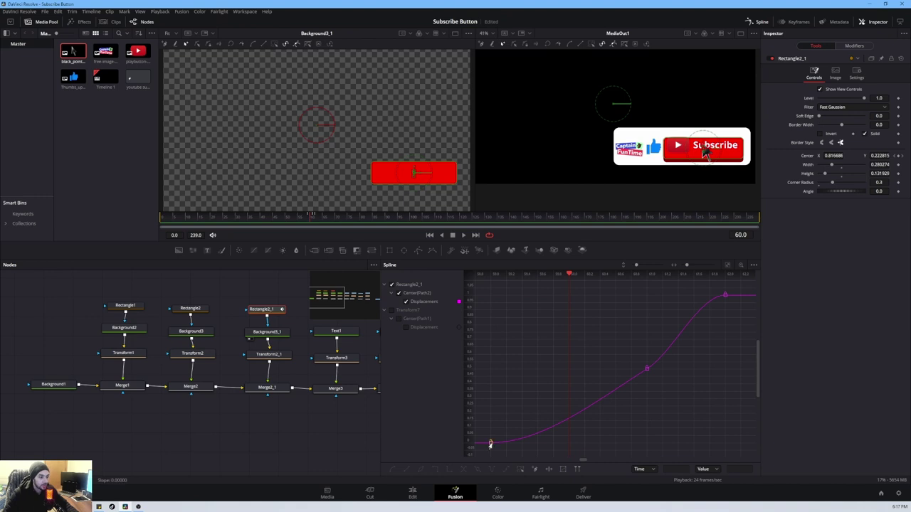
left_click(490, 443)
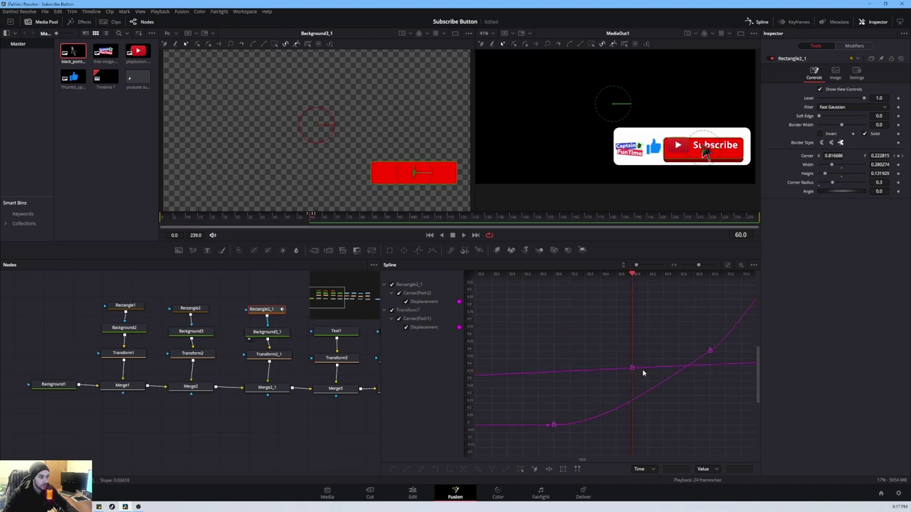
key("Left")
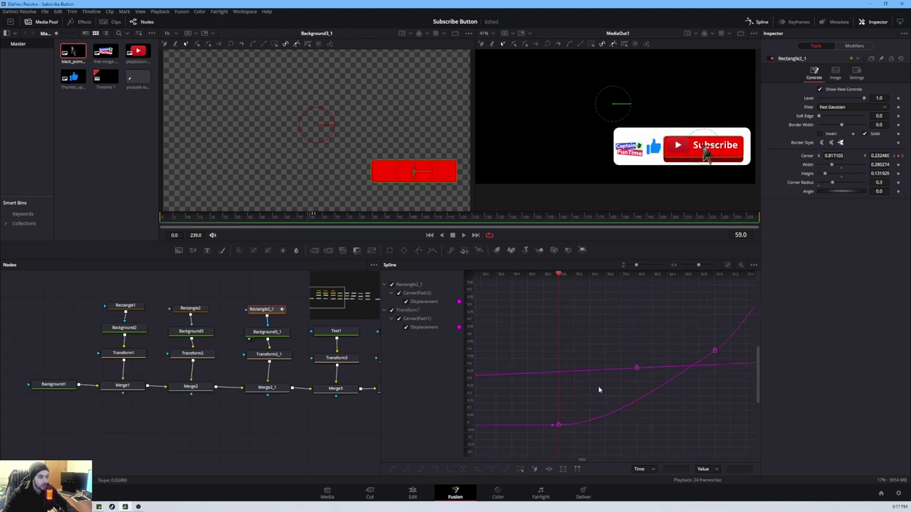
left_click(557, 425)
left_click(636, 368)
left_click(676, 469)
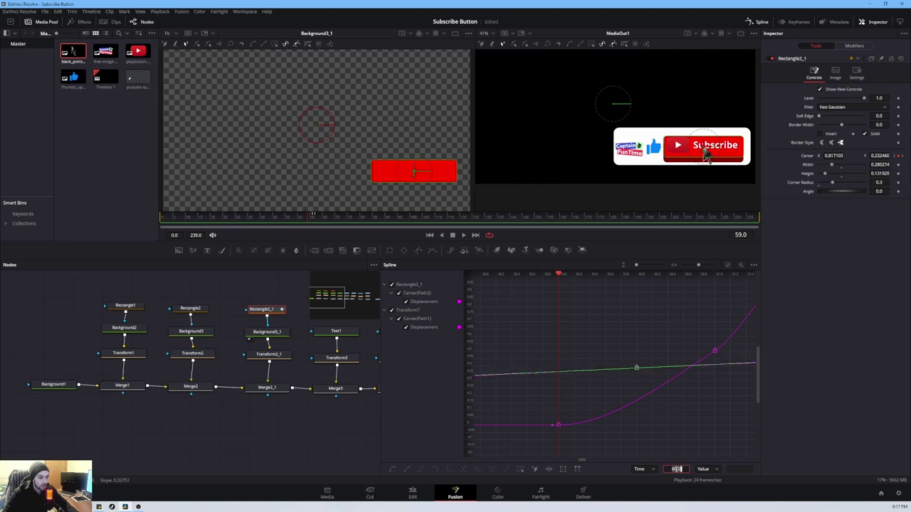
type("59")
key("Return")
left_click(696, 417)
mouse_move(306, 219)
left_mouse_down()
mouse_move(295, 221)
mouse_move(309, 222)
left_mouse_up()
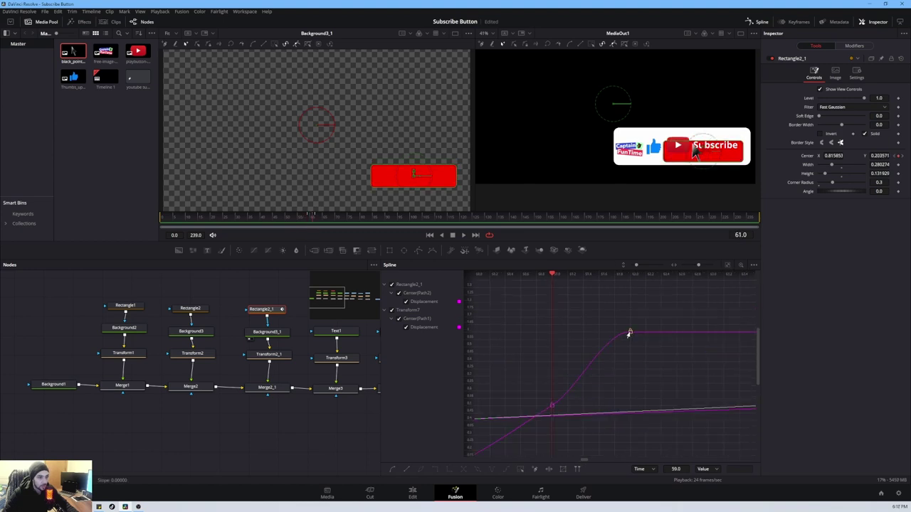
- Retime the last keyframe of Rectangle2_1's displacement curve to frame 63 and play back the button press from frame 30
left_click(629, 332)
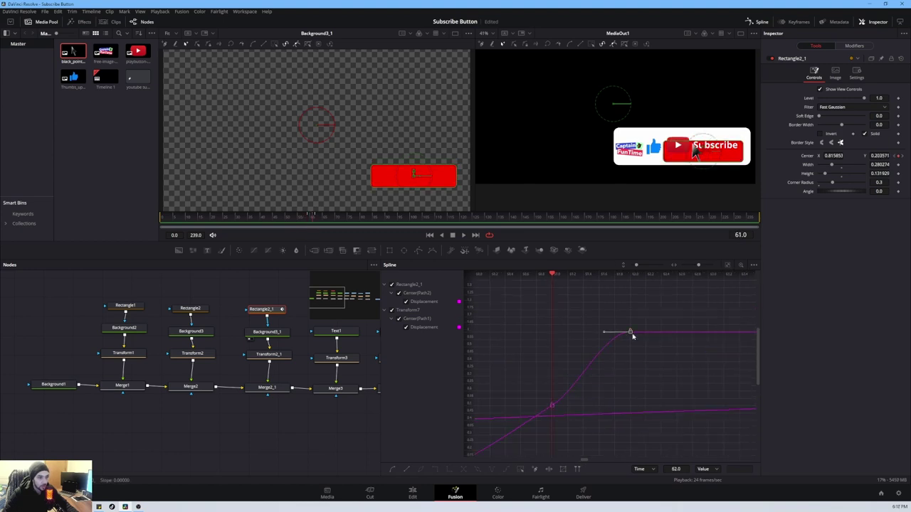
left_click(676, 469)
type("63")
key("Return")
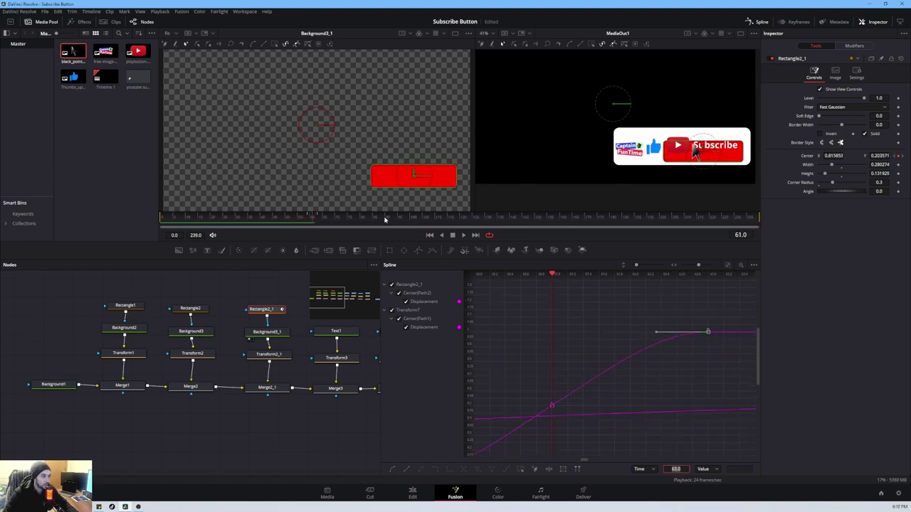
left_click_drag(312, 220, 235, 223)
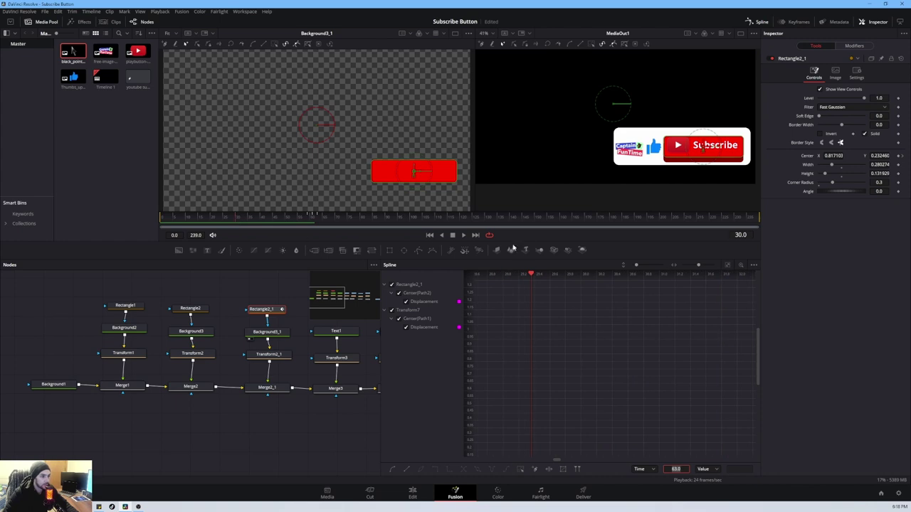
left_click(464, 242)
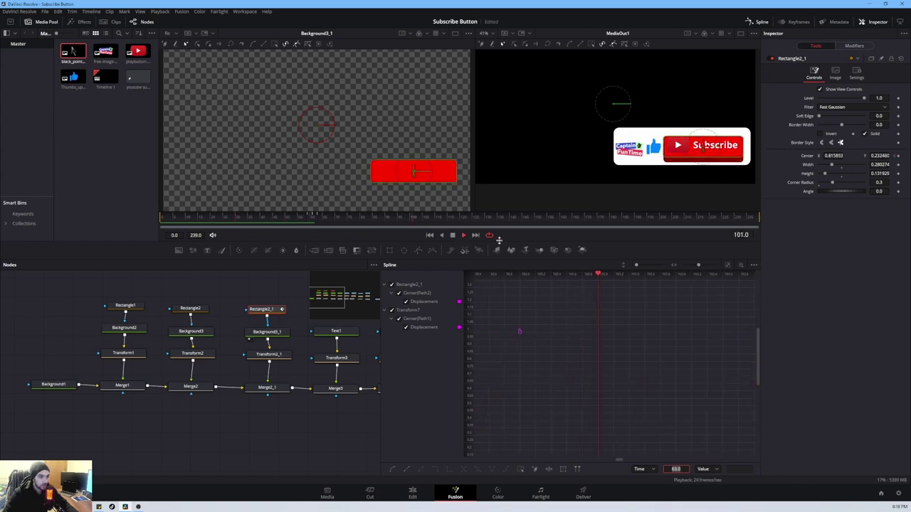
left_click(455, 236)
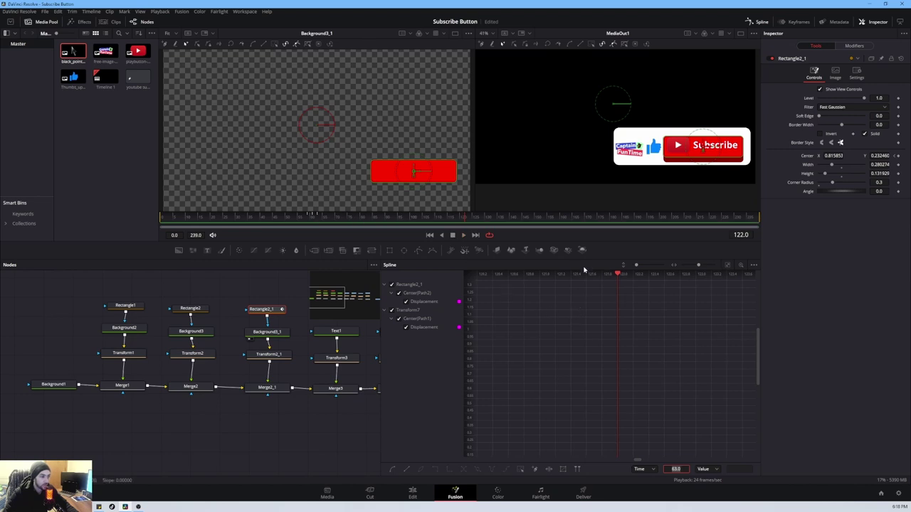
- Fit both displacement curves, scrub through the button press back to frame 59, and close the Spline editor
left_click(727, 265)
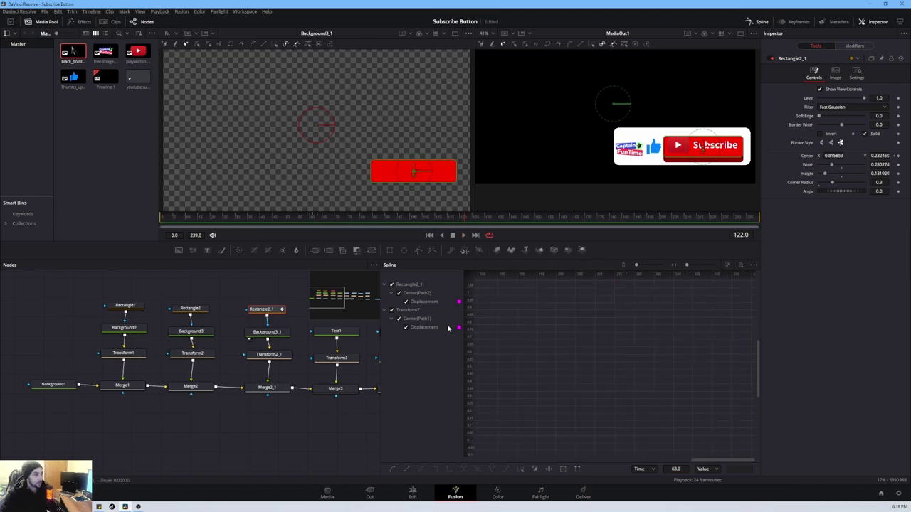
left_click(326, 223)
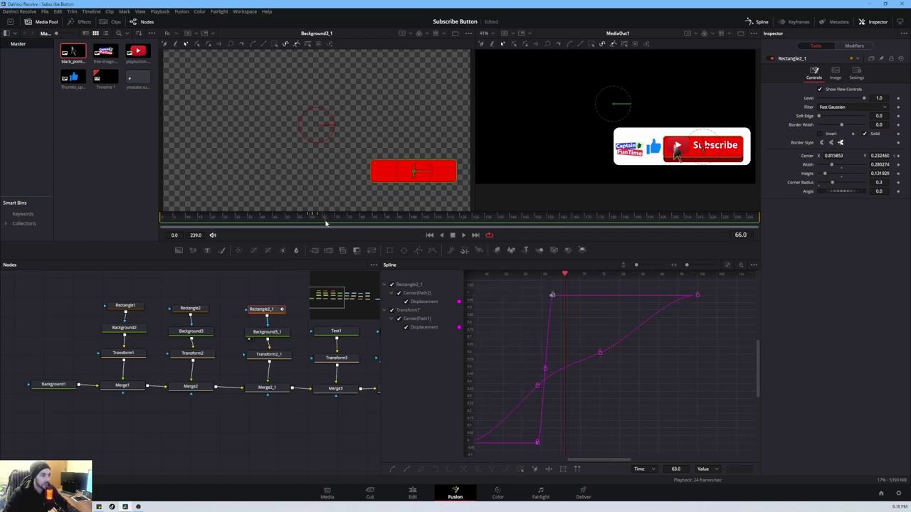
left_click_drag(326, 223, 315, 225)
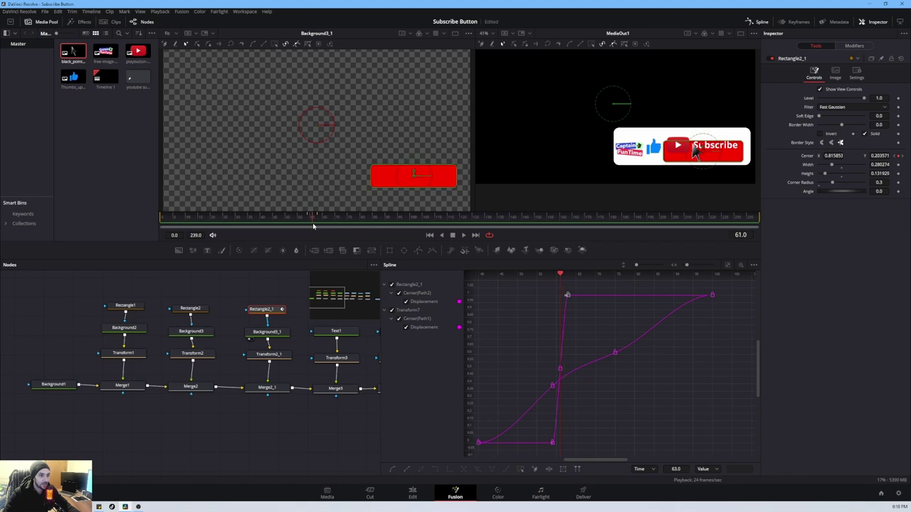
left_click_drag(316, 226, 309, 224)
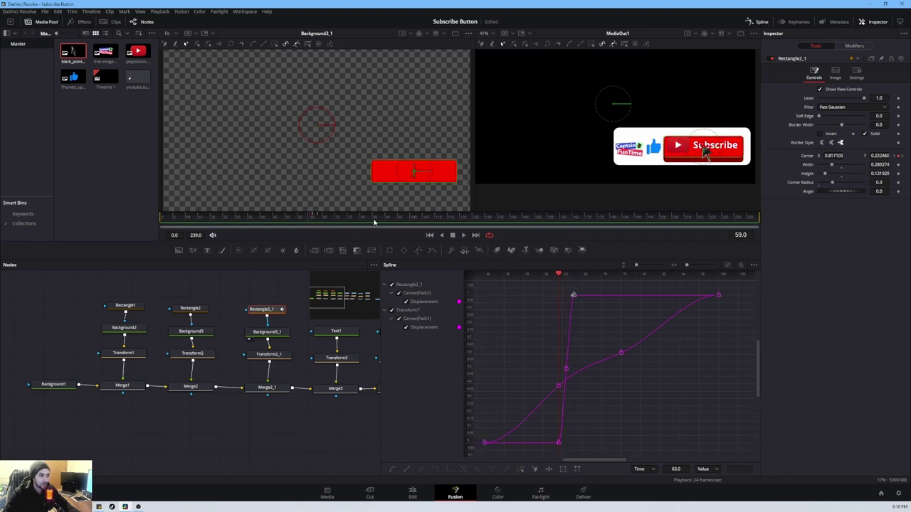
left_click_drag(311, 422, 260, 421)
left_click(758, 22)
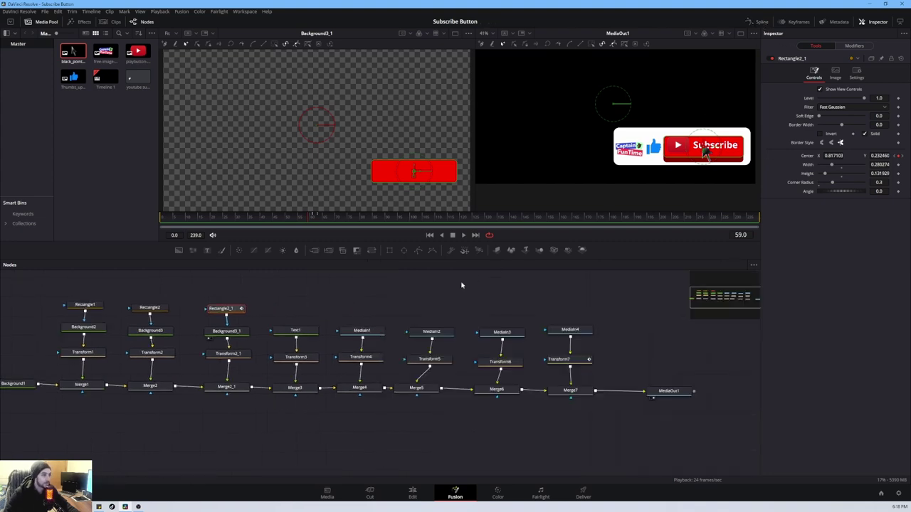
- Show the play button image MediaIn1 in the first viewer and select its Transform4 node
left_click(367, 333)
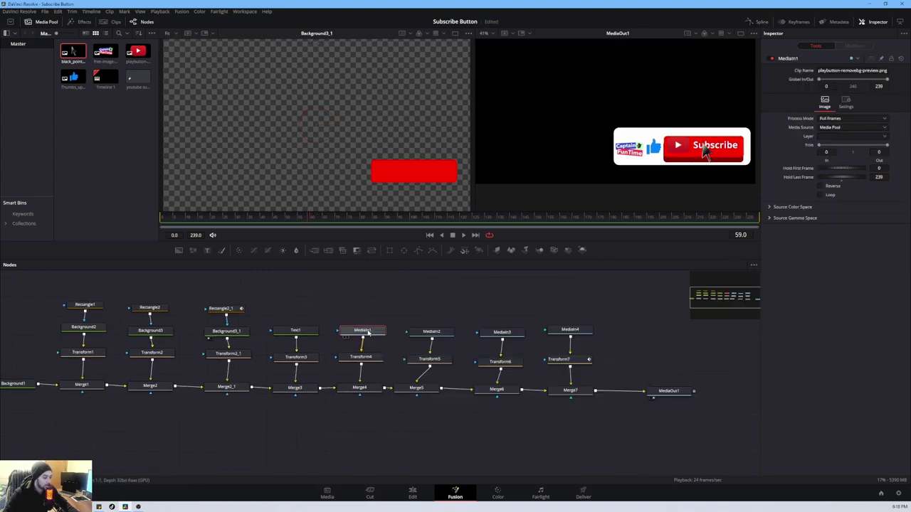
key("1")
left_click(364, 357)
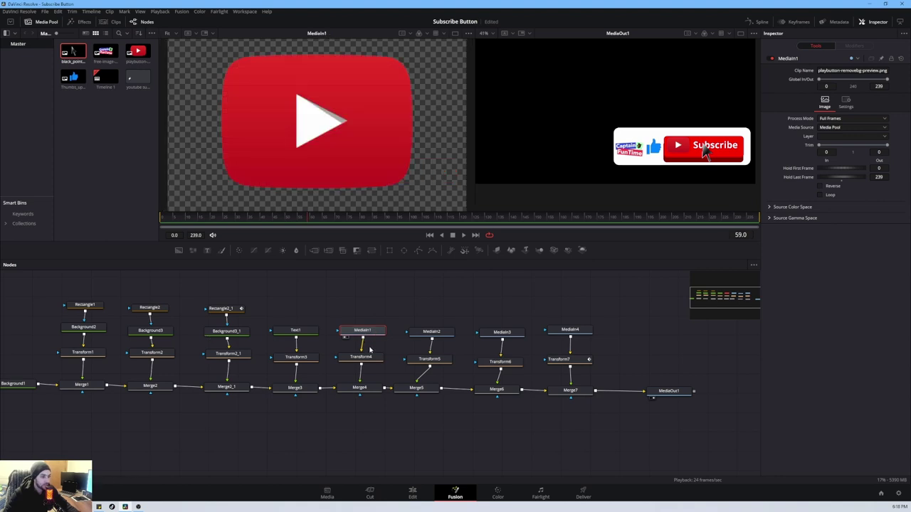